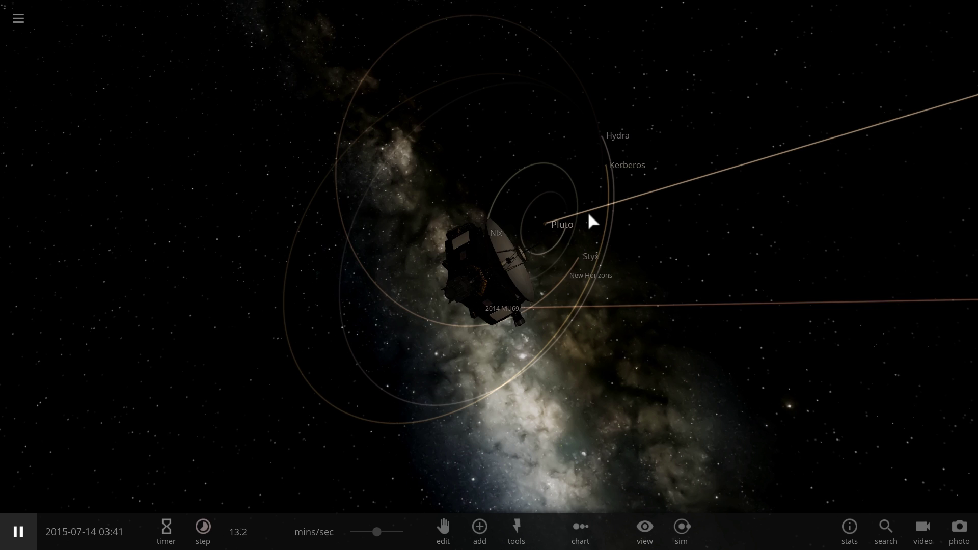
Step: Raise the simulation speed to about 26 minutes per second while viewing New Horizons near Pluto
scroll(589, 214, "up", 2)
left_click_drag(631, 230, 622, 235)
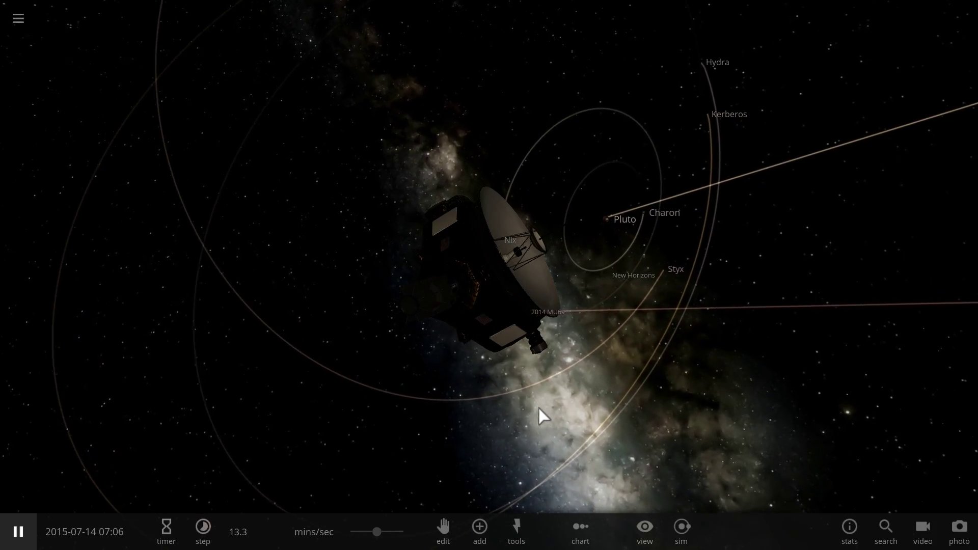
left_click_drag(378, 532, 391, 531)
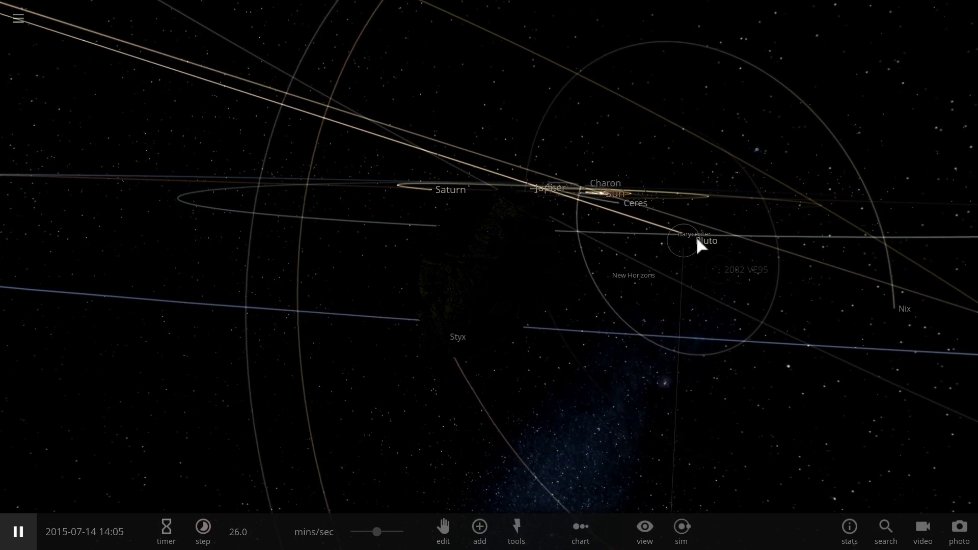
Step: Focus the camera on the Pluto–Charon barycenter and select both Pluto and Charon
double_click(697, 241)
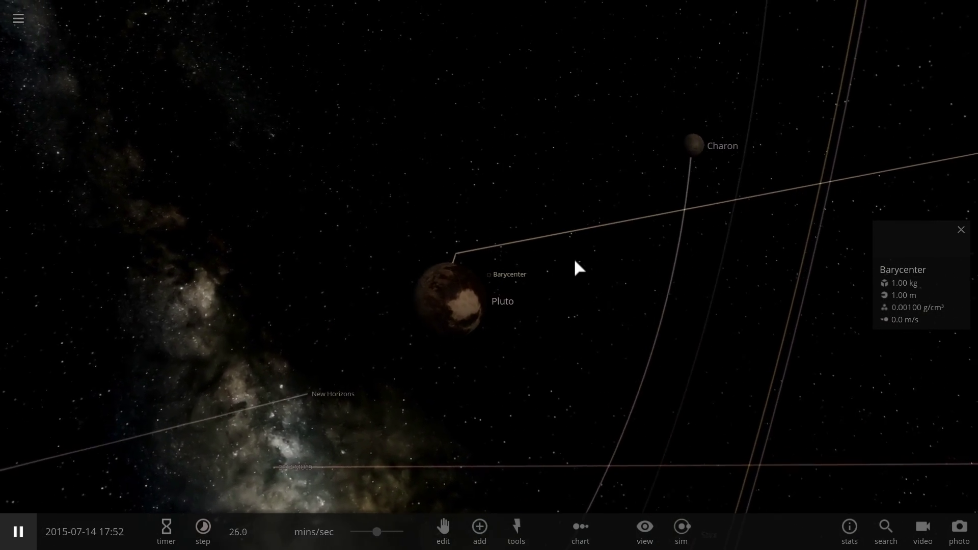
left_click(465, 304)
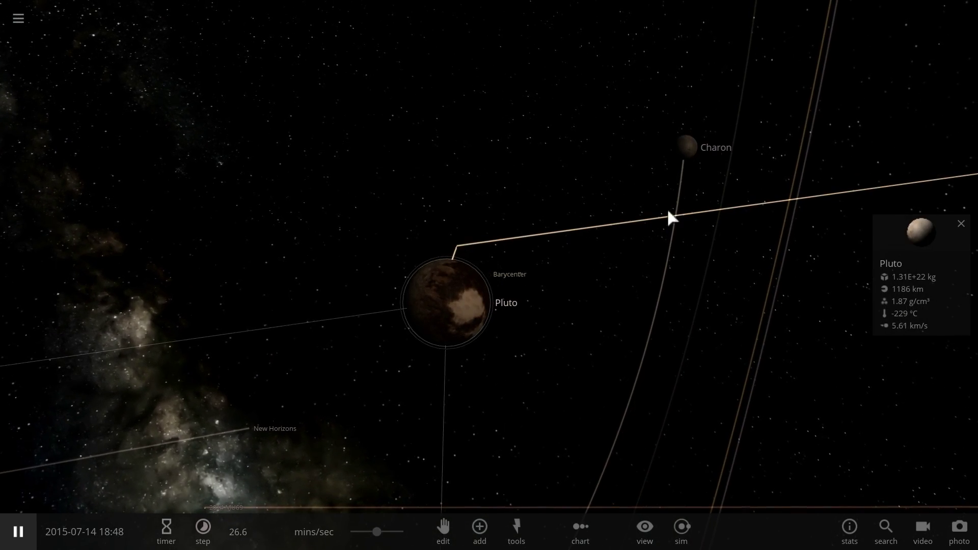
left_click(686, 147)
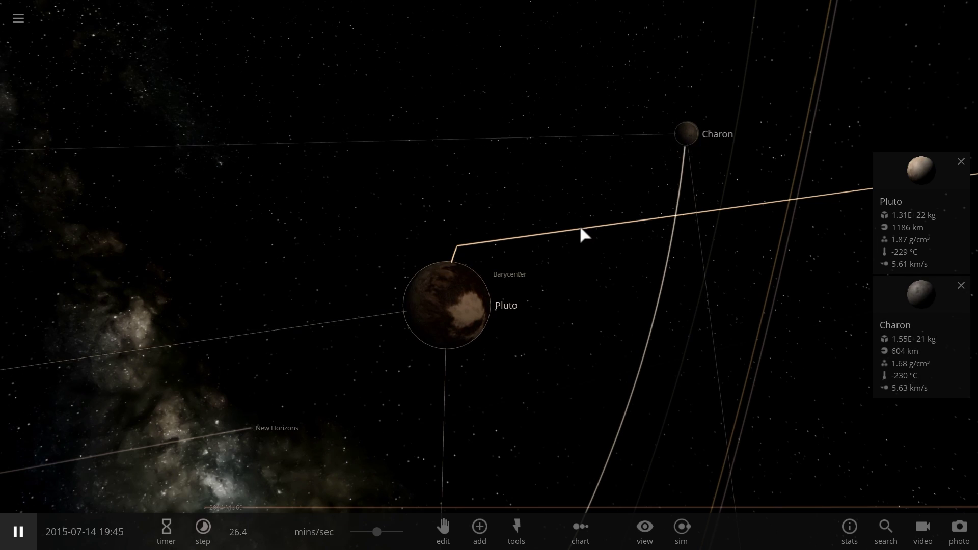
Step: Raise the simulation speed to about 14 hours per second and watch Pluto and Charon circle their shared barycenter
scroll(575, 249, "down", 3)
left_click_drag(602, 323, 532, 323)
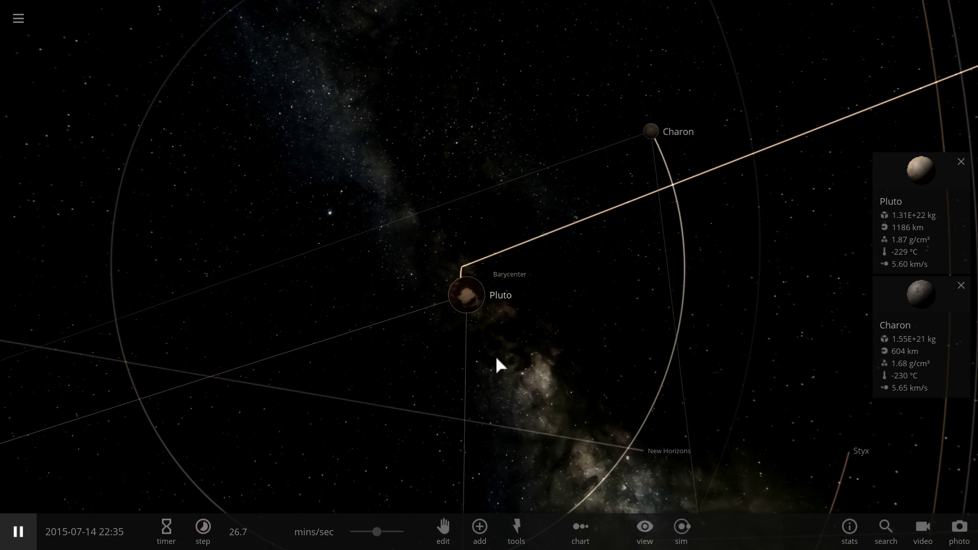
left_click_drag(376, 532, 401, 533)
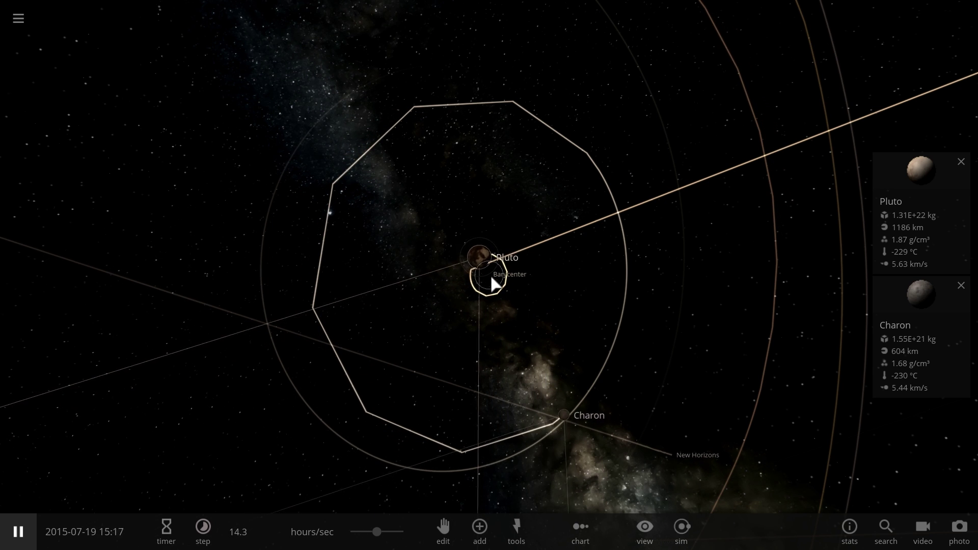
scroll(492, 277, "up", 3)
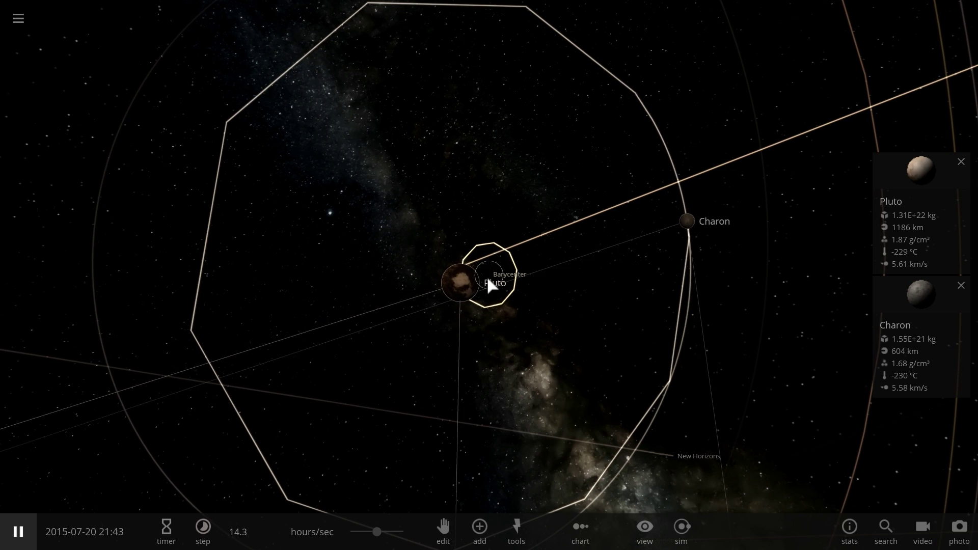
scroll(487, 276, "up", 2)
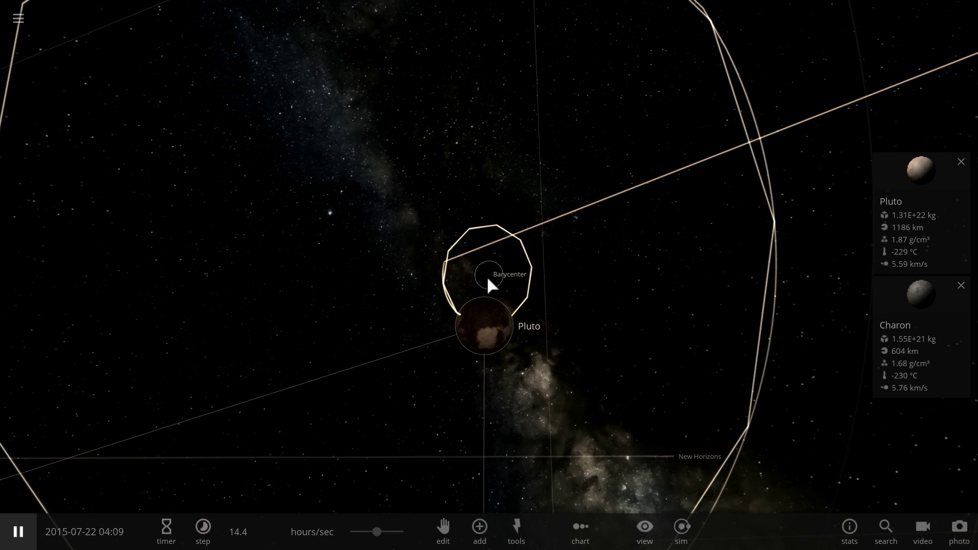
scroll(487, 277, "down", 3)
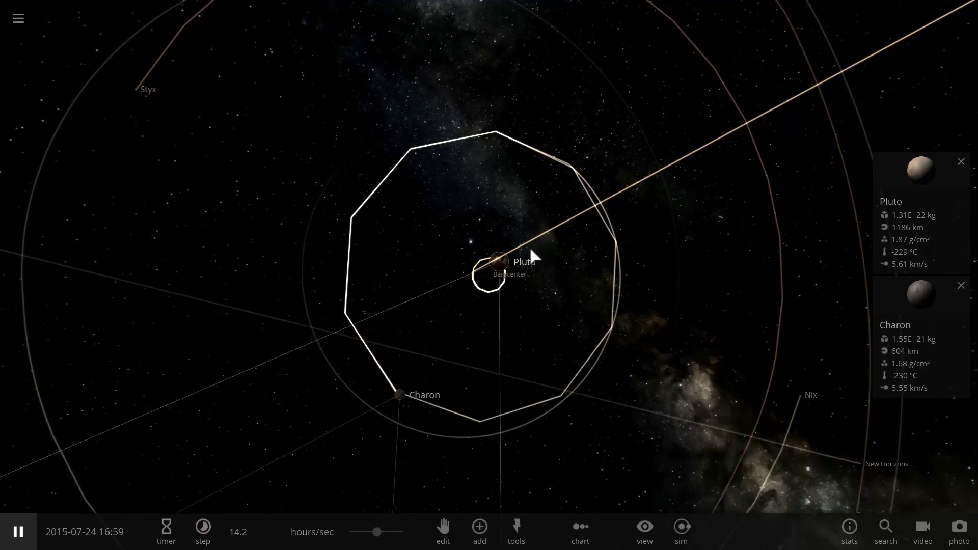
scroll(565, 245, "up", 2)
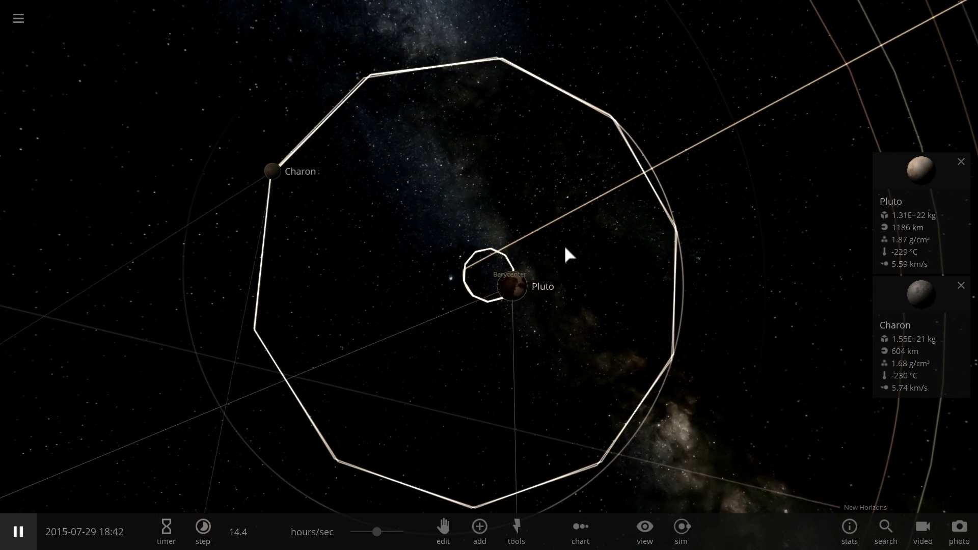
scroll(564, 250, "down", 3)
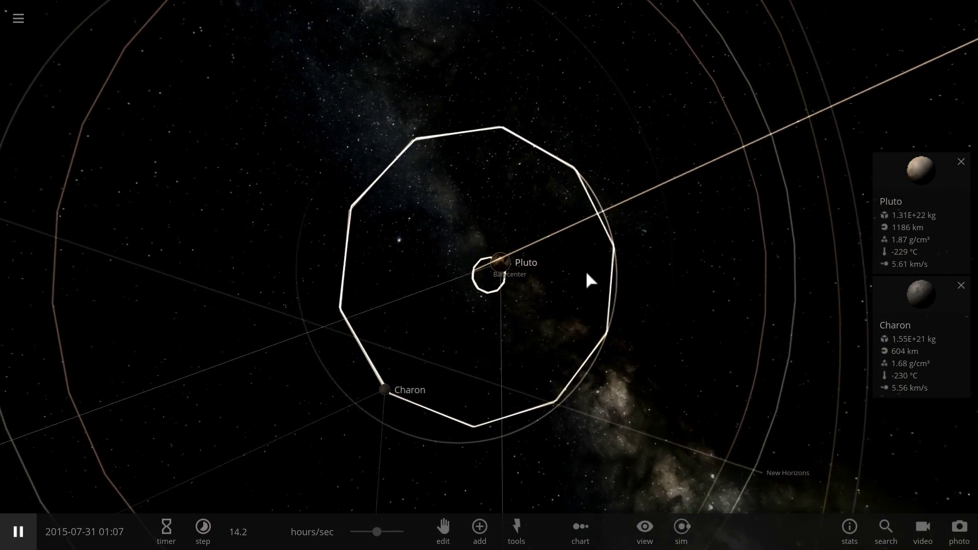
Step: Select the outer moons Styx, Kerberos and Hydra and examine their orbits around the Pluto–Charon pair
scroll(587, 273, "down", 4)
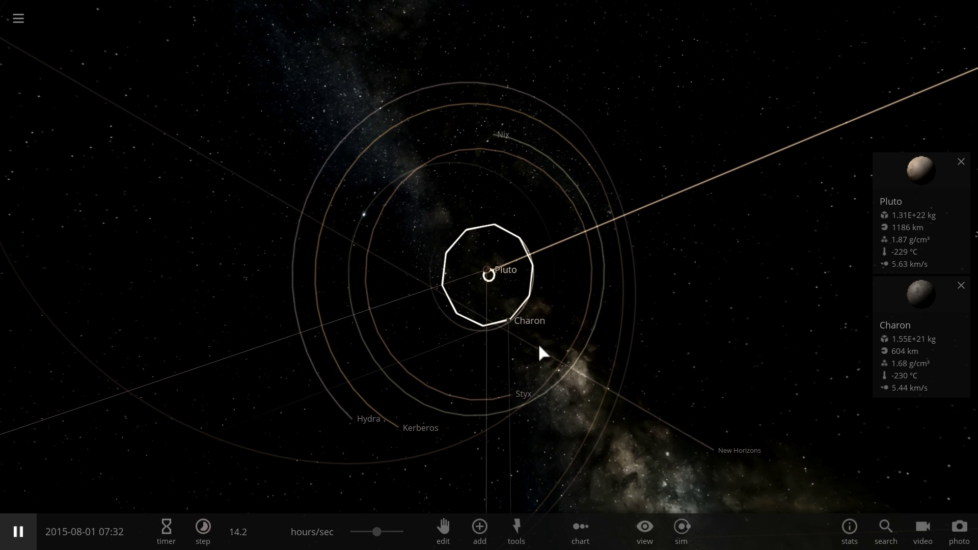
left_click(544, 376)
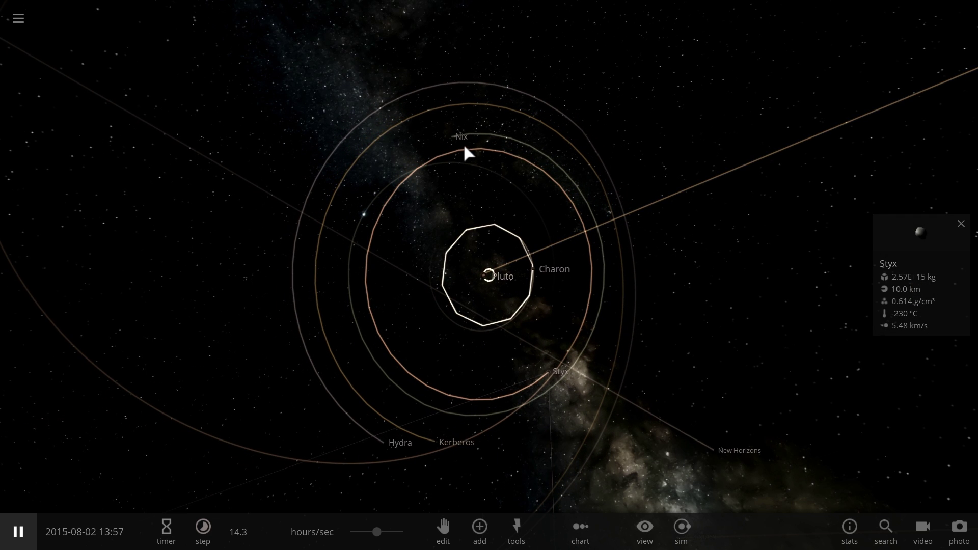
left_click(446, 443)
left_click(405, 455)
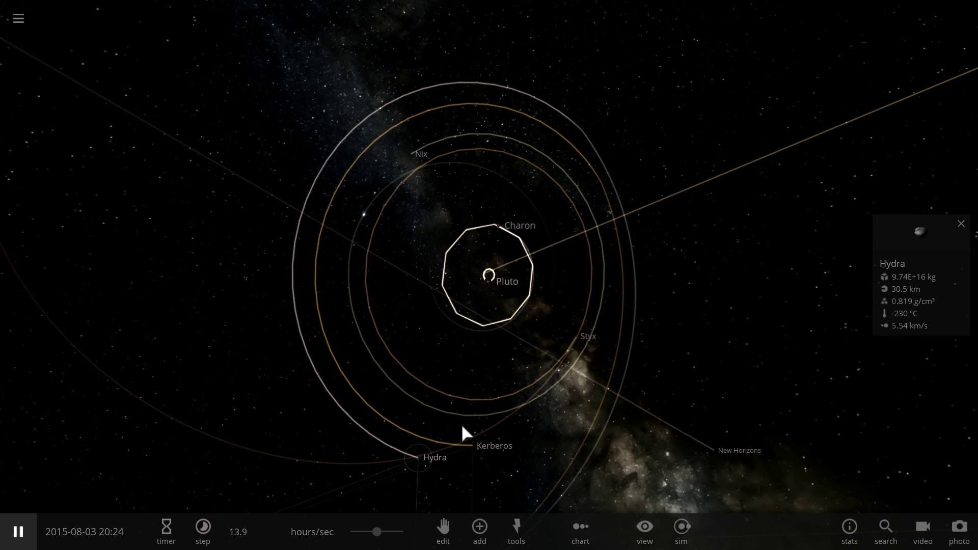
left_click_drag(393, 431, 468, 362)
scroll(468, 362, "up", 3)
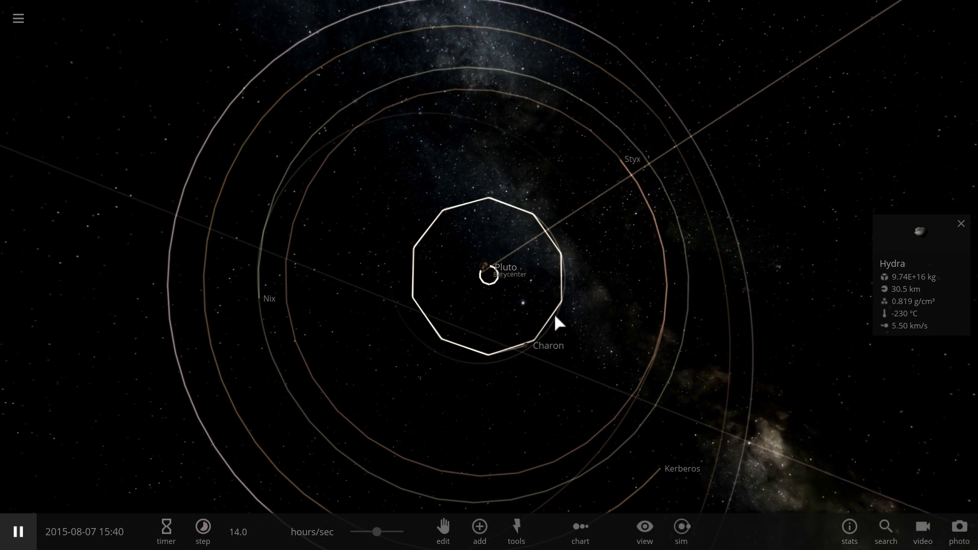
scroll(404, 313, "down", 3)
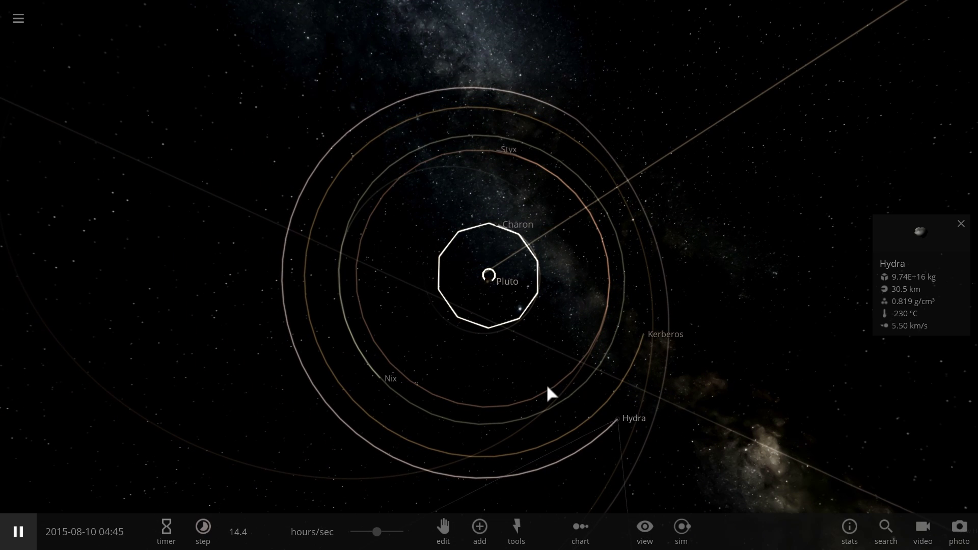
left_click_drag(546, 384, 481, 372)
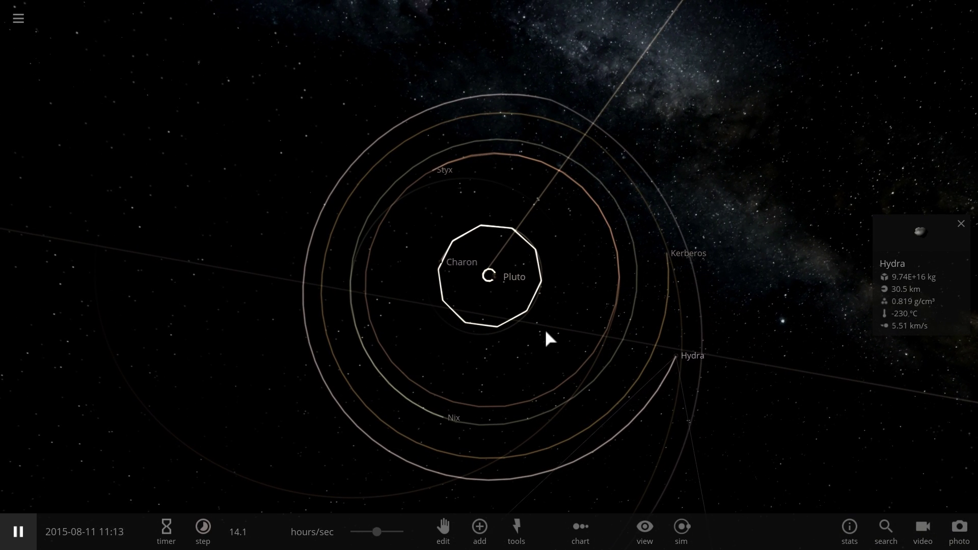
left_click_drag(546, 332, 560, 341)
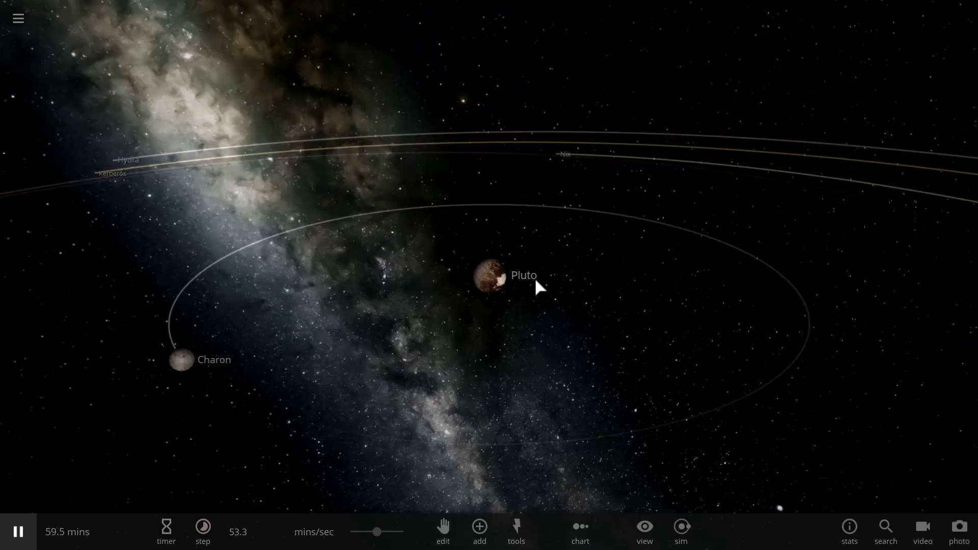
Step: Inspect Pluto up close and raise the simulation speed to about 8.7 hours per second
scroll(536, 279, "up", 5)
left_click_drag(536, 280, 472, 276)
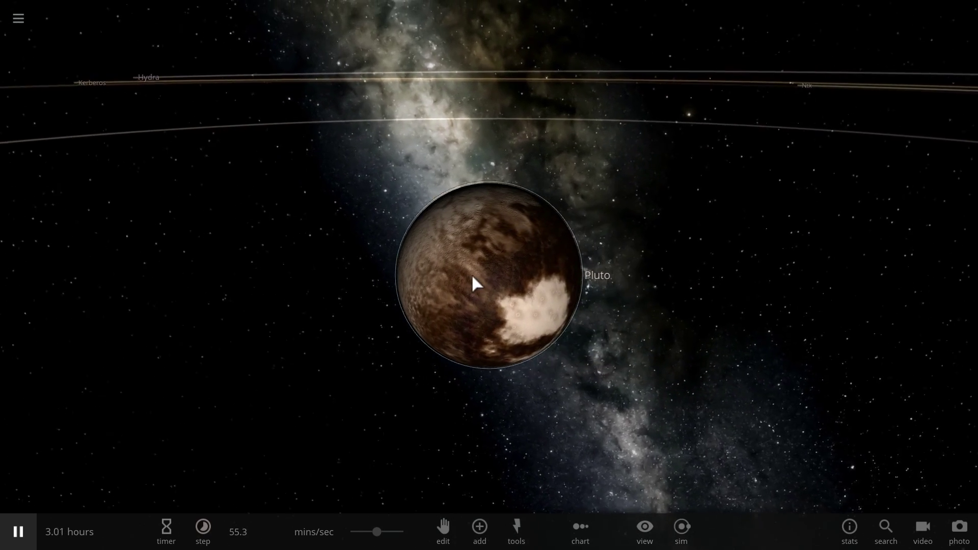
scroll(474, 284, "down", 5)
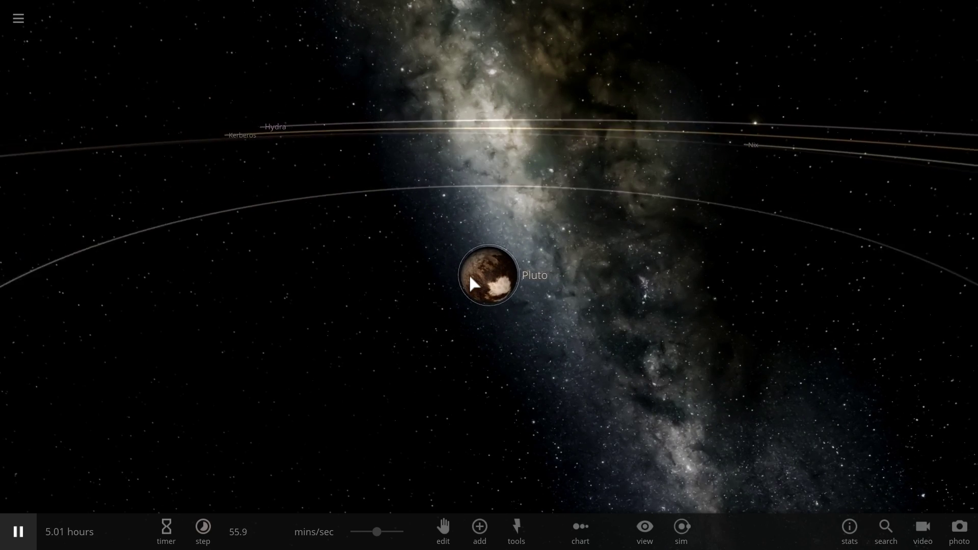
left_click_drag(378, 532, 403, 535)
scroll(476, 398, "down", 3)
left_click_drag(511, 372, 575, 383)
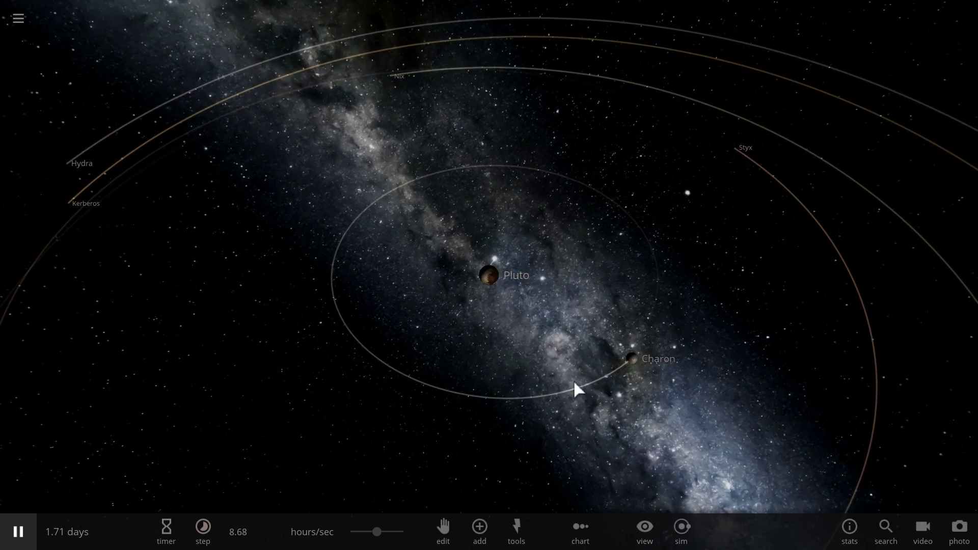
Step: Select Pluto and Charon and examine their mutual motion within the orbits of the smaller moons
left_click(486, 276)
left_click(662, 289)
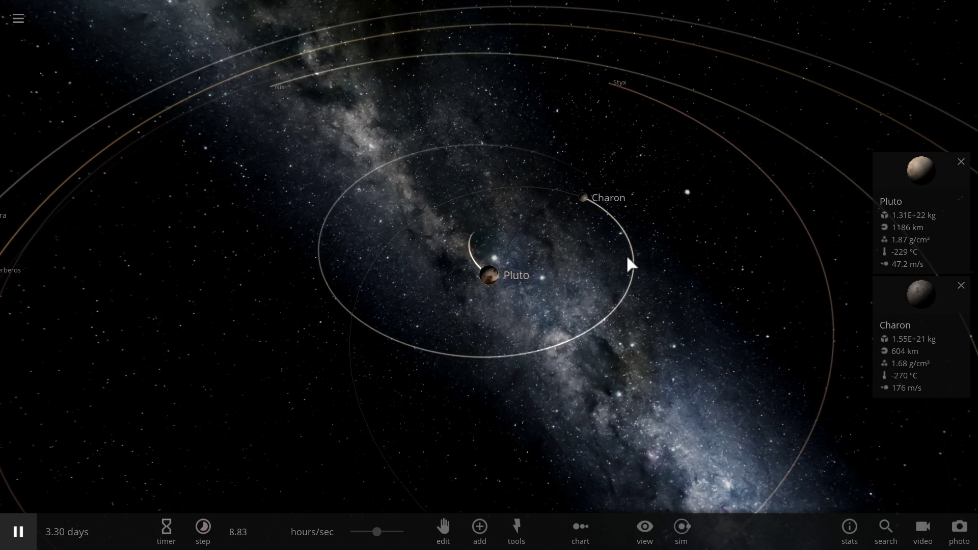
left_click_drag(621, 256, 479, 160)
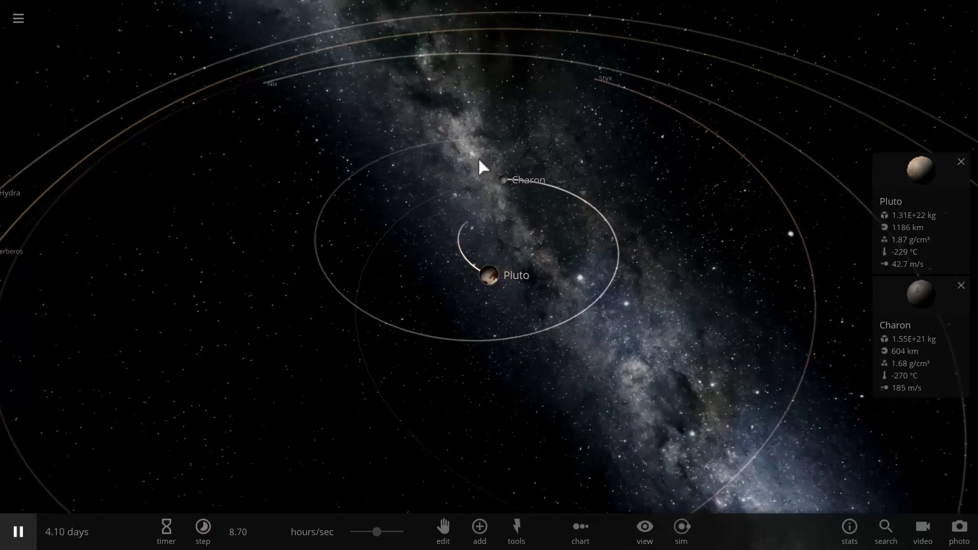
scroll(500, 215, "down", 4)
left_click_drag(530, 246, 559, 238)
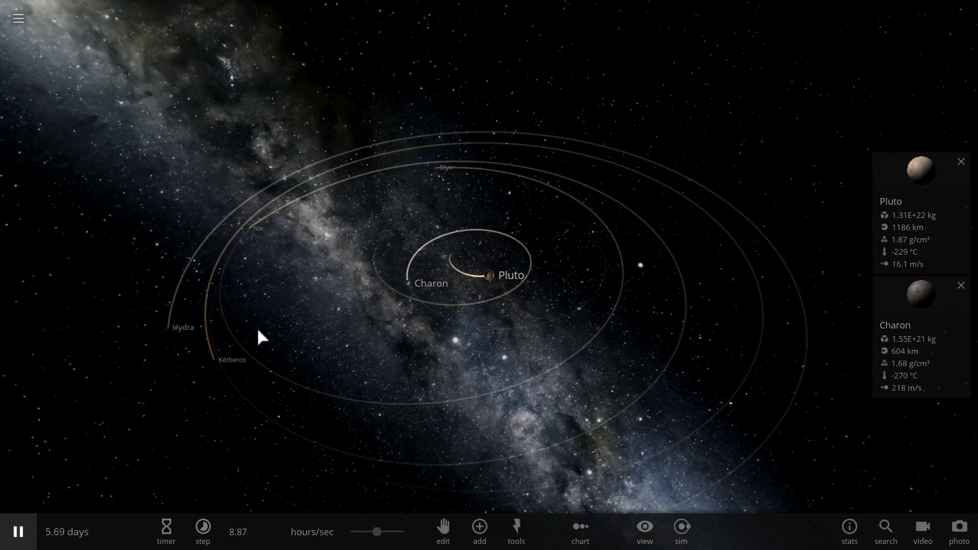
left_click_drag(323, 323, 359, 302)
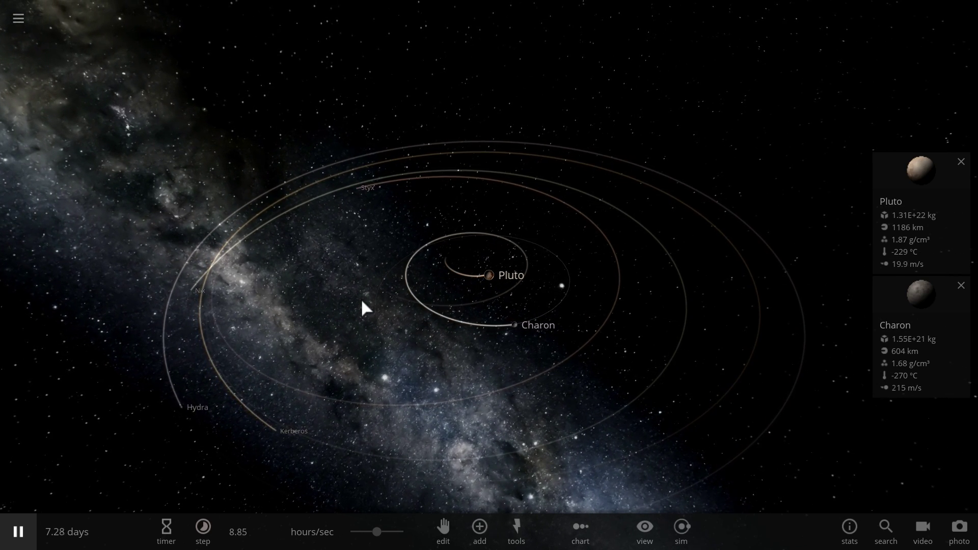
Step: Raise the simulation speed to about 24 hours per second and watch the moons' orbits from a low angle
left_click_drag(362, 301, 439, 338)
scroll(380, 292, "down", 3)
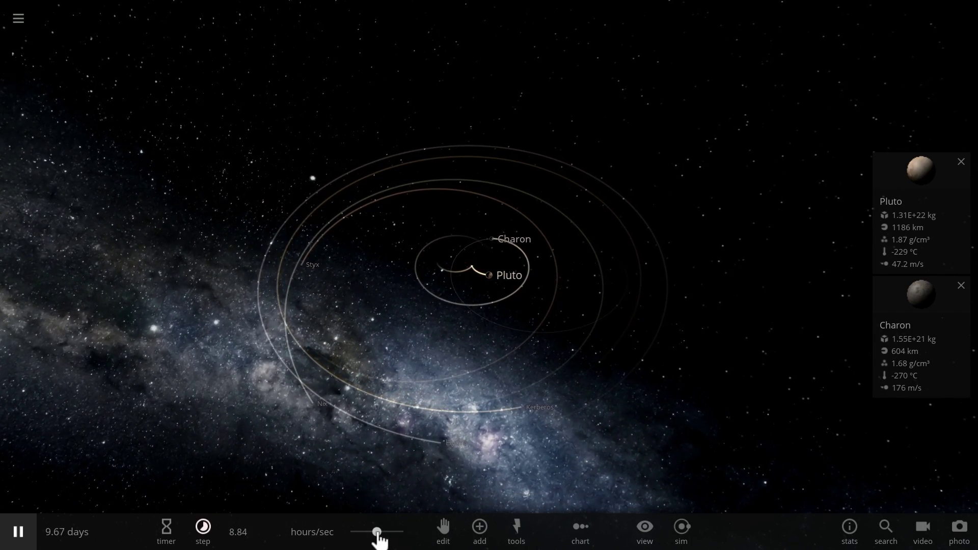
left_click_drag(378, 536, 400, 536)
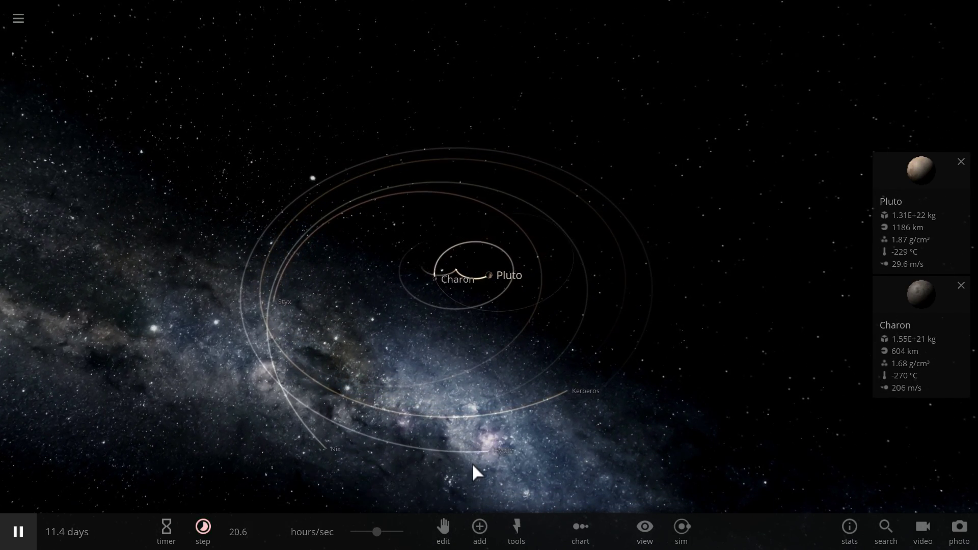
left_click_drag(513, 429, 594, 403)
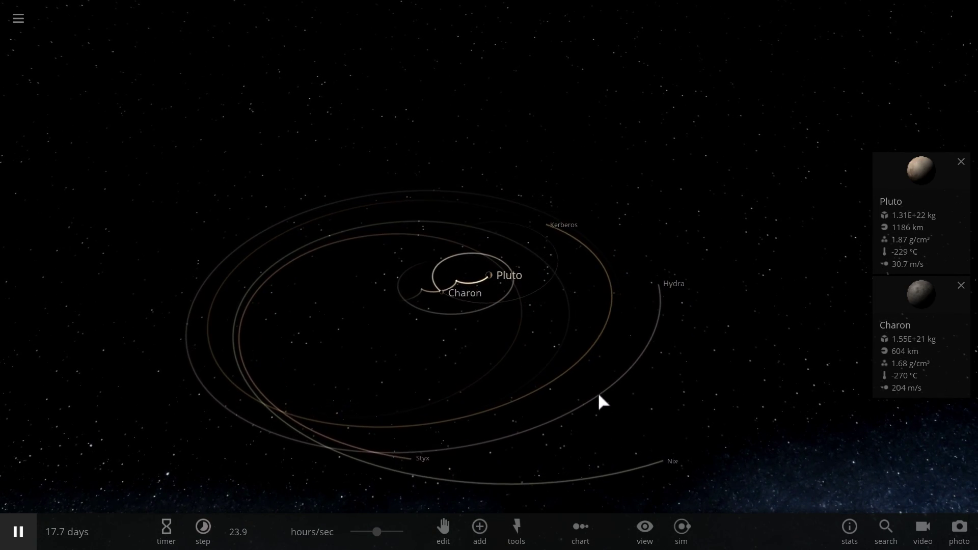
left_click_drag(595, 389, 552, 360)
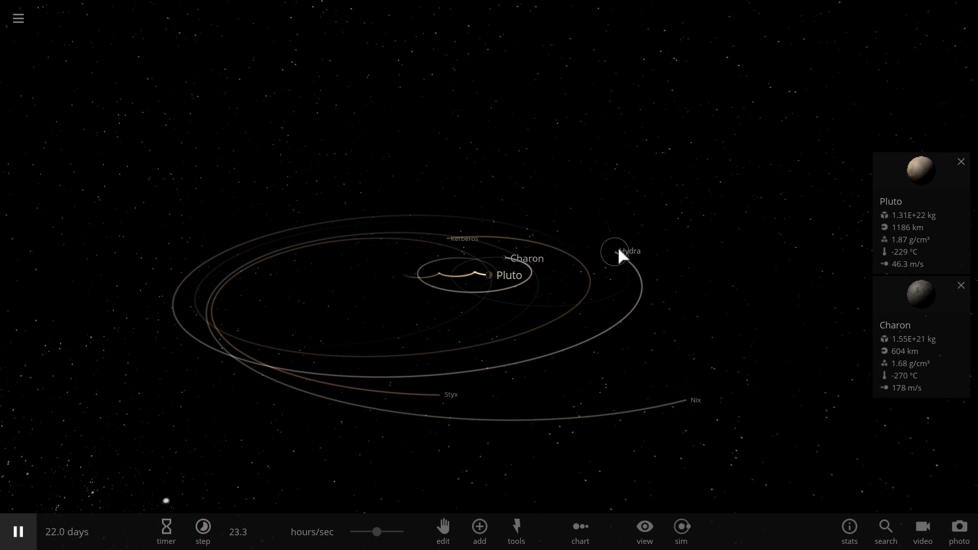
Step: Focus the camera on Hydra and inspect its shape and rotation from several sides
double_click(619, 251)
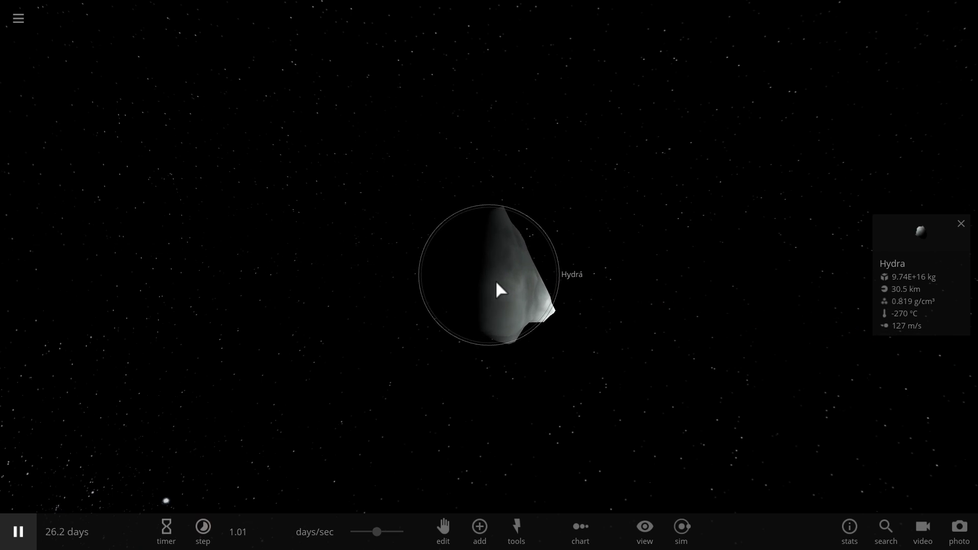
left_click_drag(497, 284, 735, 258)
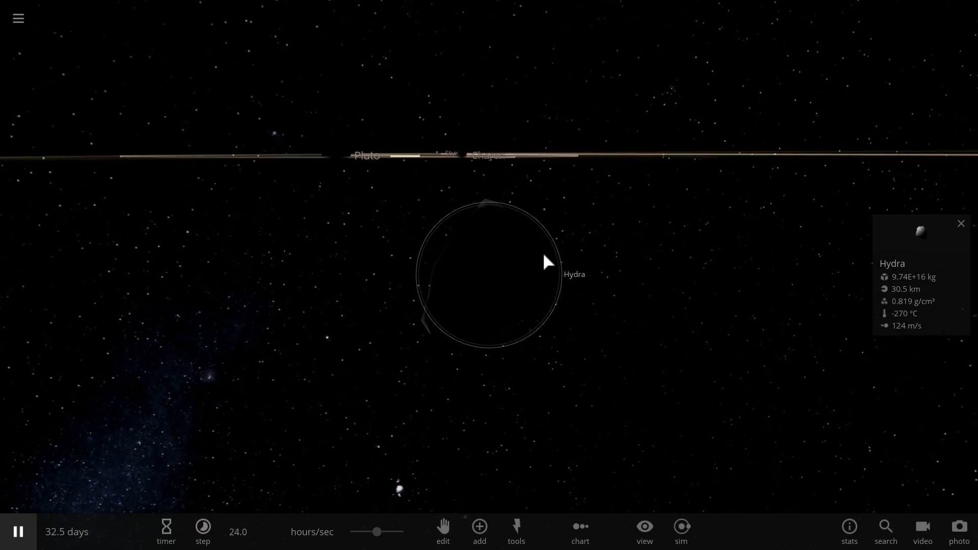
left_click_drag(542, 251, 790, 246)
scroll(541, 283, "up", 1)
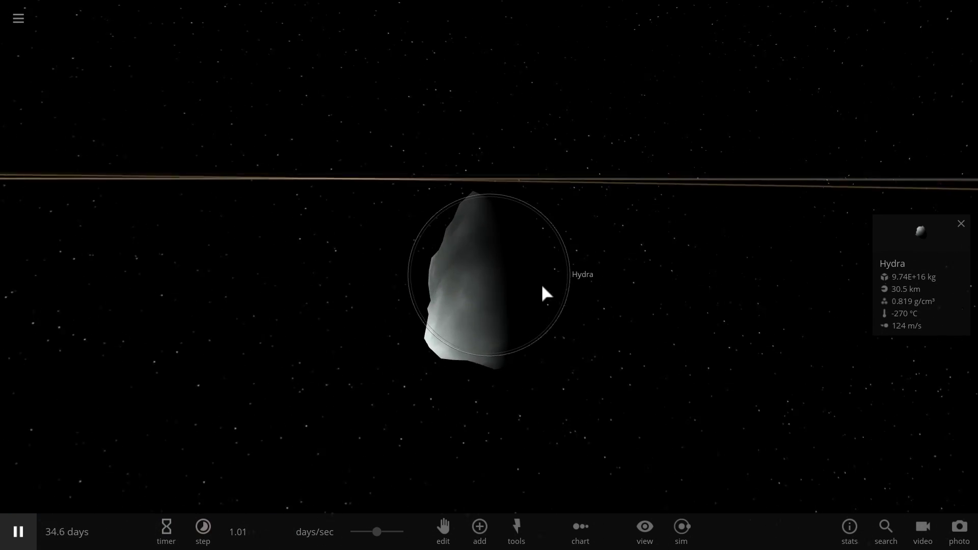
left_click_drag(542, 287, 714, 289)
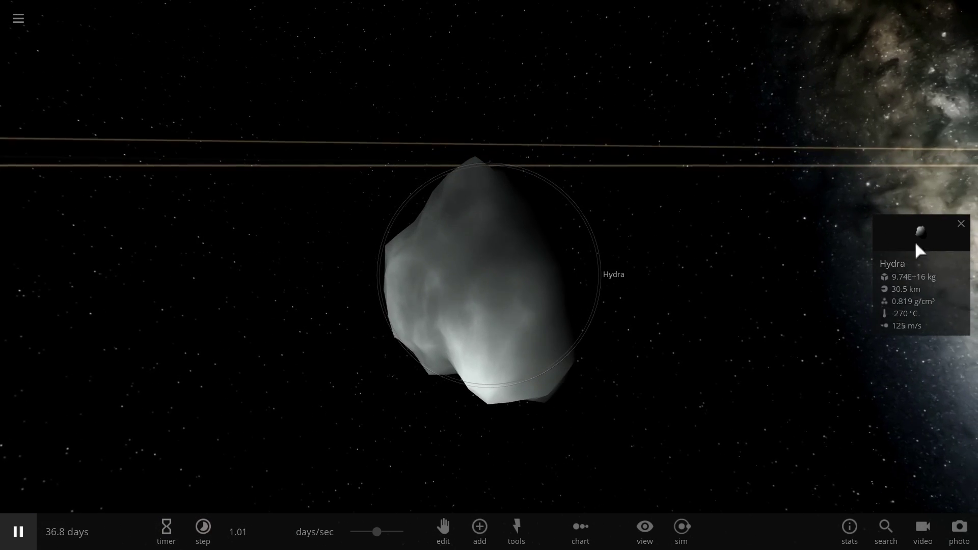
Step: Open Hydra's properties and examine its motion values, including the rotational period
left_click(926, 231)
scroll(872, 396, "down", 4)
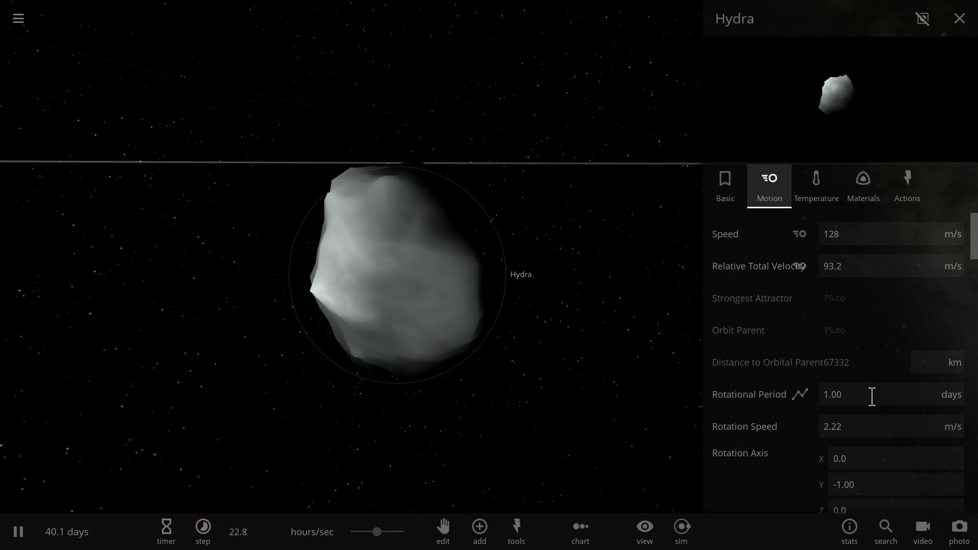
Step: Shorten Hydra's rotational period to 12.7 hours so that it spins faster
left_click(872, 397)
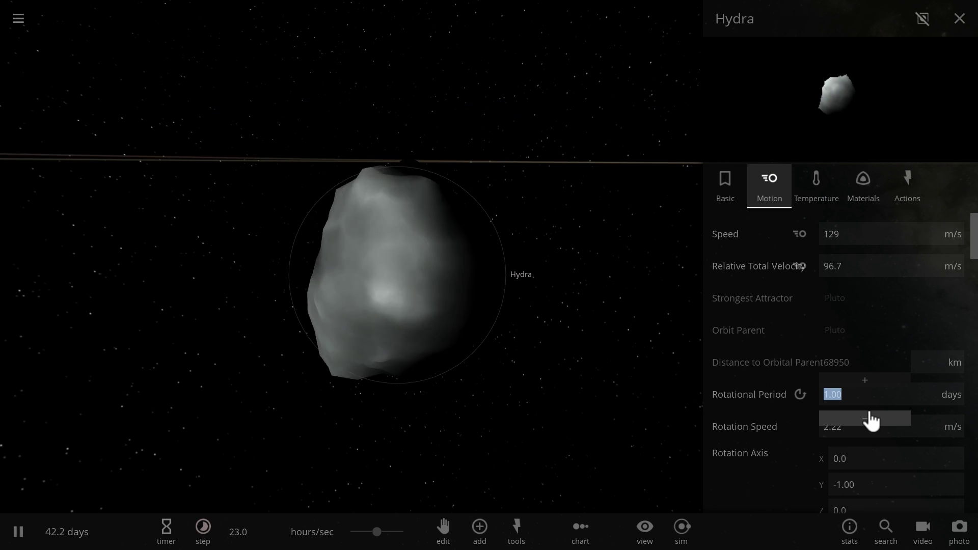
left_click(871, 418)
left_click(872, 419)
left_click(871, 419)
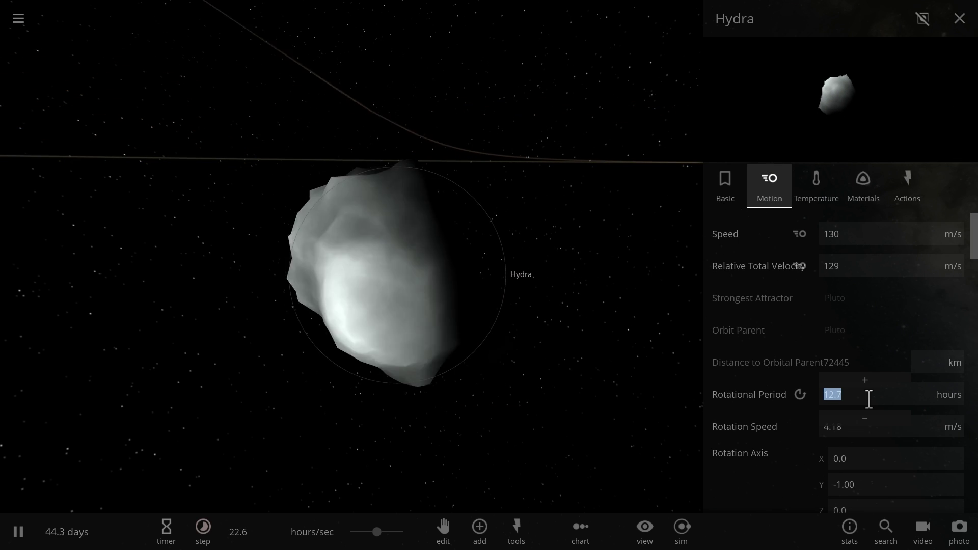
Step: Slow Hydra's spin by raising its rotational period to 3.87 days
left_click(870, 382)
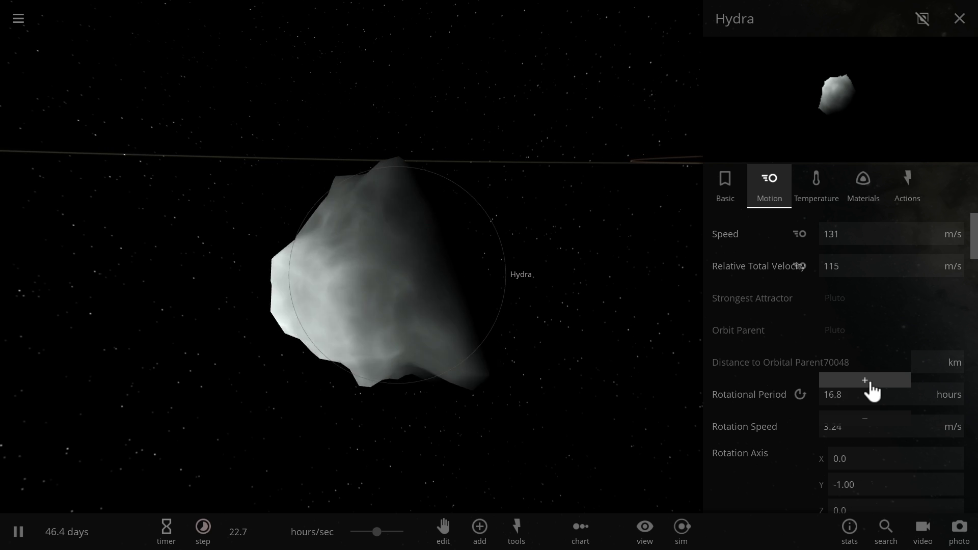
left_click(870, 382)
left_click(870, 382)
left_click(870, 382)
left_click(870, 382)
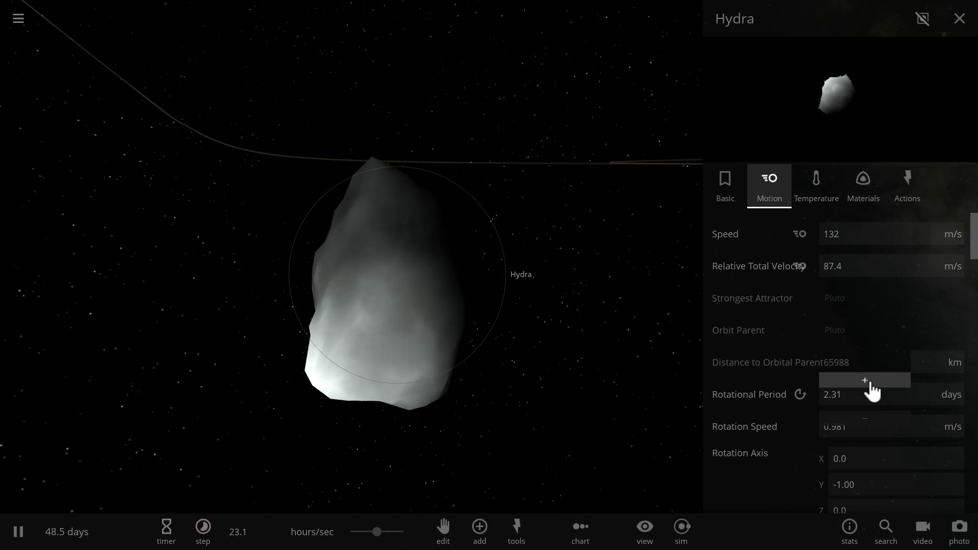
left_click(870, 382)
left_click(869, 382)
left_click(863, 402)
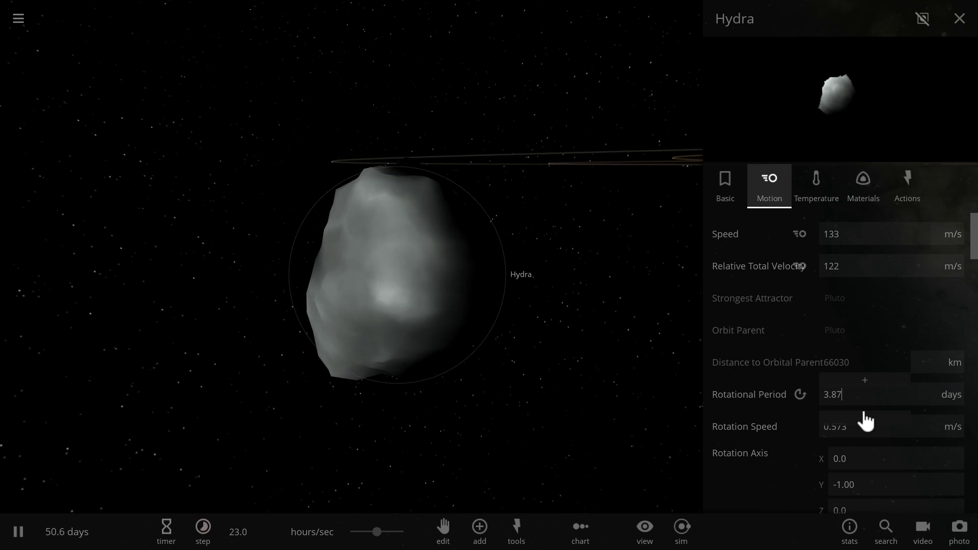
Step: Reduce Hydra's rotational period to 1.61 days
left_click(866, 418)
left_click(867, 419)
left_click(866, 419)
left_click(866, 419)
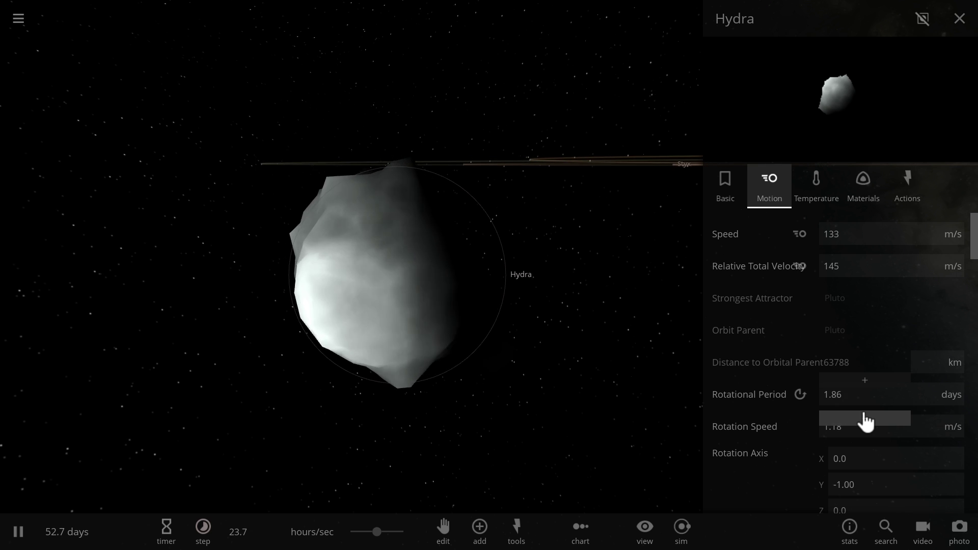
left_click(866, 421)
double_click(863, 392)
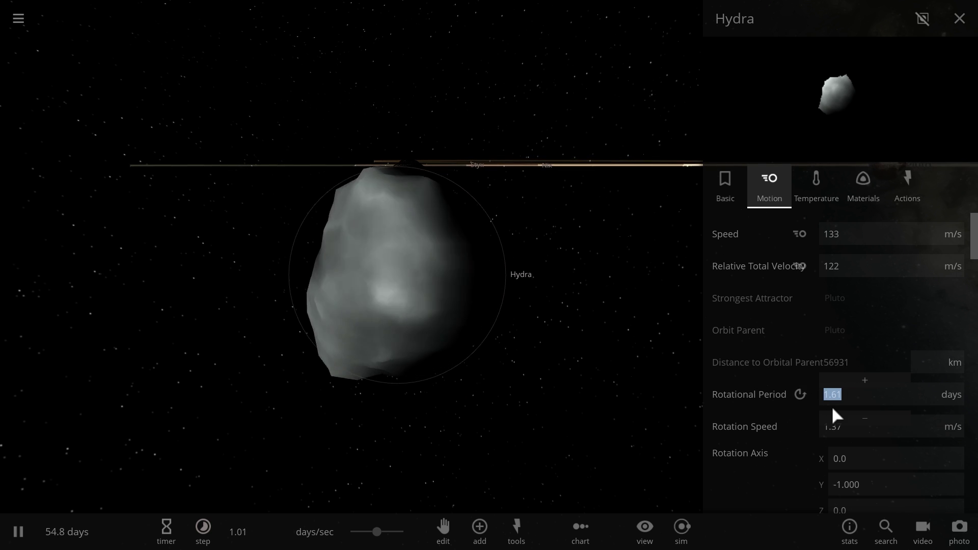
Step: Lengthen Hydra's rotational period to 6.61 days
left_click(856, 382)
left_click(856, 381)
left_click(856, 381)
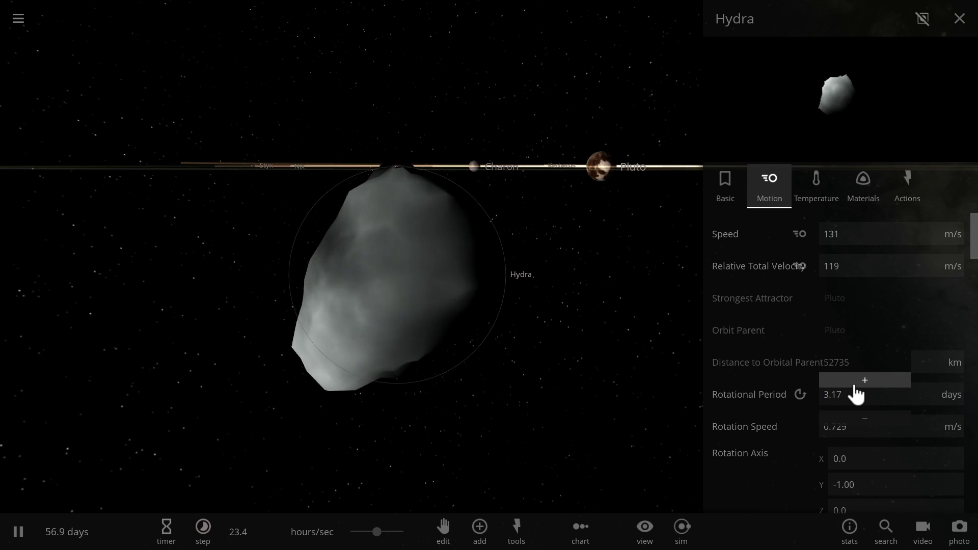
left_click(856, 381)
left_click(856, 381)
left_click(856, 381)
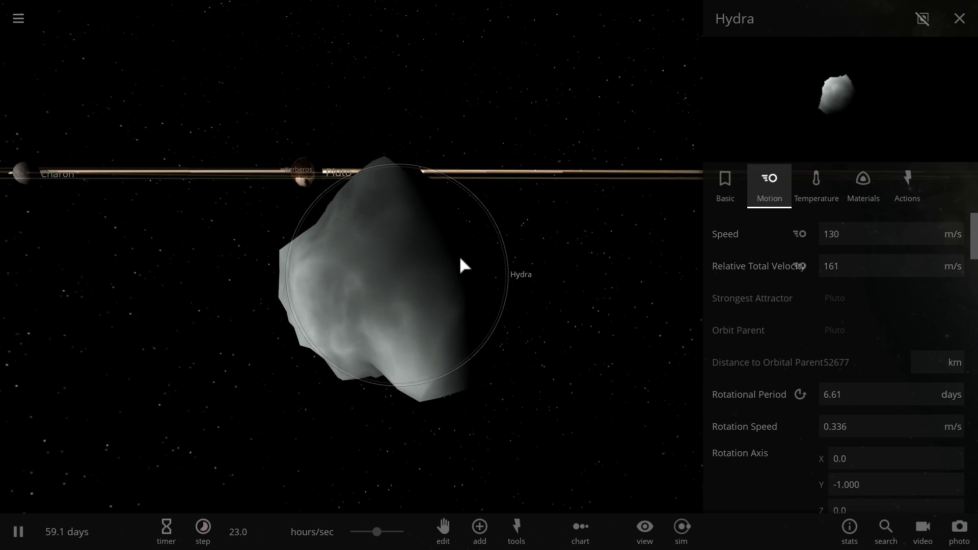
Step: Lower Hydra's rotational period to 2.57 days and inspect its rotation from other sides
double_click(876, 393)
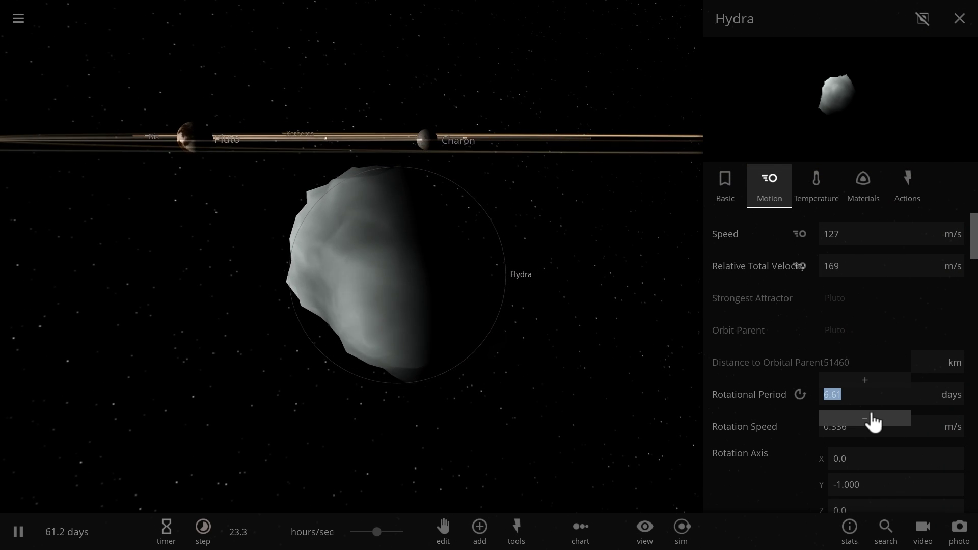
left_click(873, 420)
left_click(873, 421)
left_click(873, 421)
left_click(872, 421)
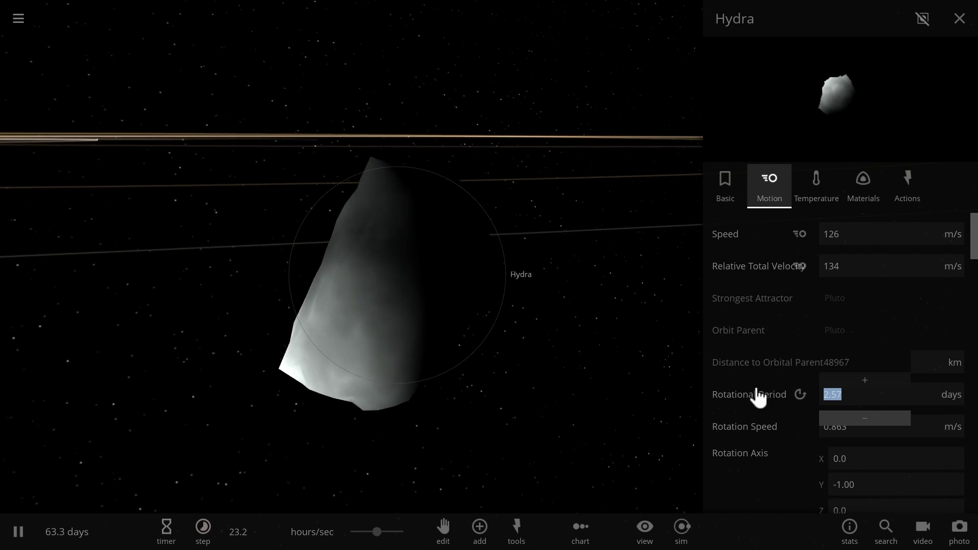
left_click_drag(490, 319, 679, 322)
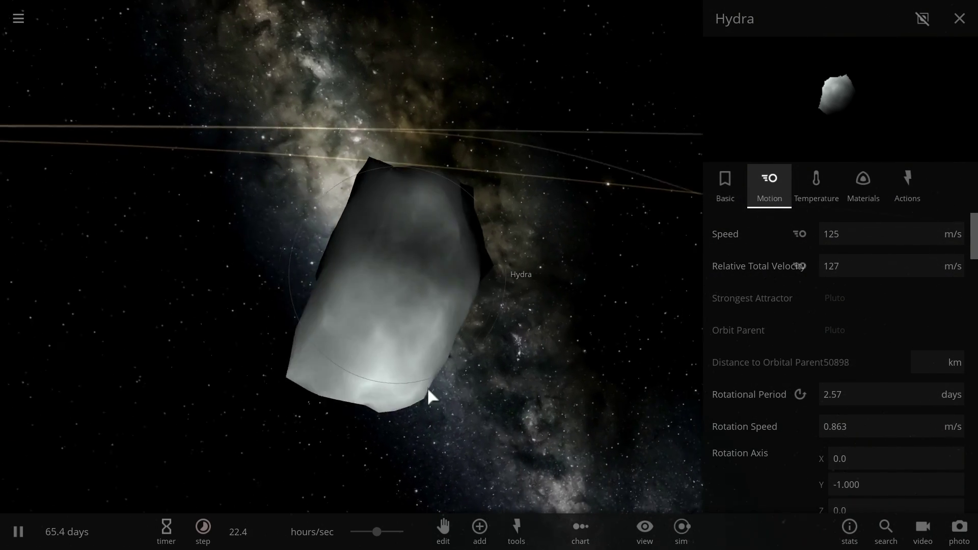
left_click_drag(427, 387, 517, 323)
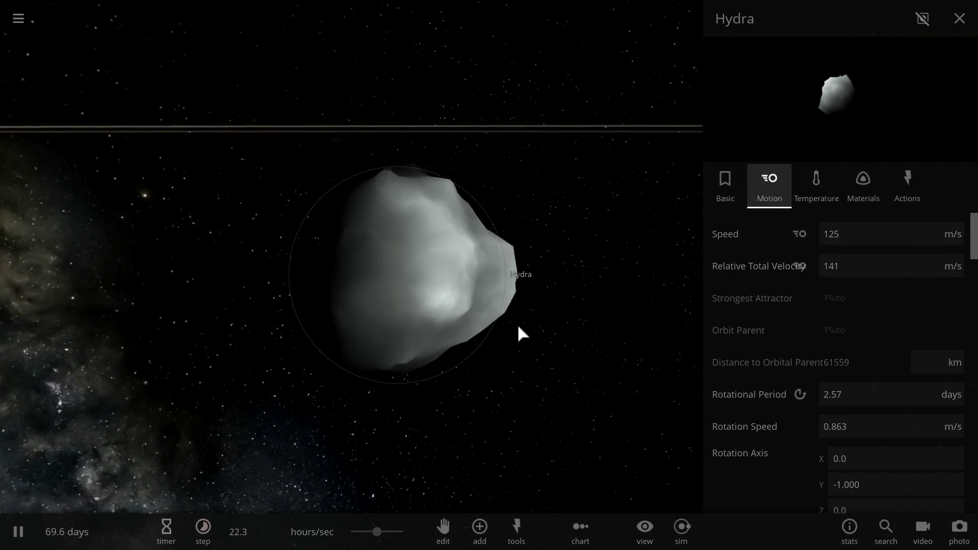
Step: Speed up Hydra's rotation by lowering its rotational period to 20.4 hours
left_click(872, 400)
left_click(878, 418)
left_click(878, 418)
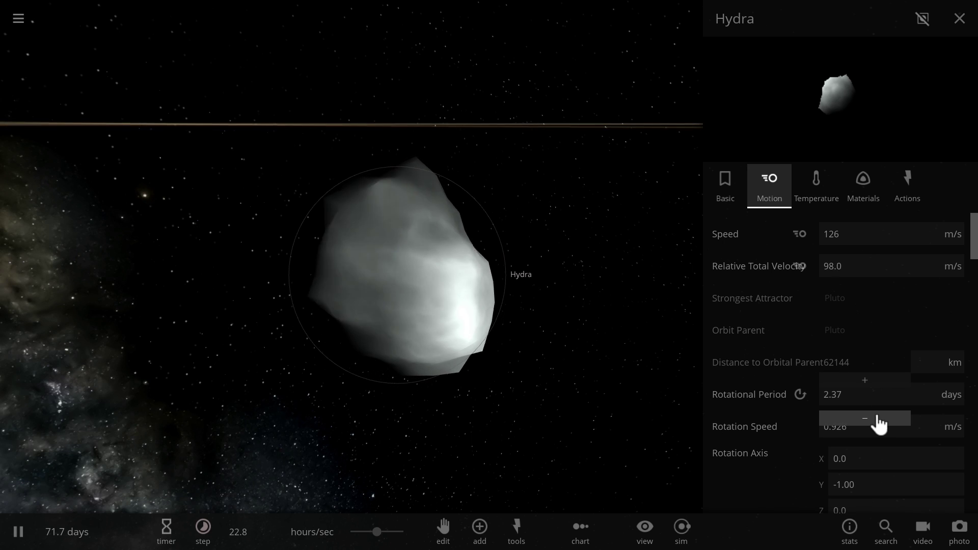
left_click(878, 420)
left_click(877, 420)
left_click(877, 420)
left_click(877, 420)
Step: Raise Hydra's rotational period to 4.18 days
left_click(874, 401)
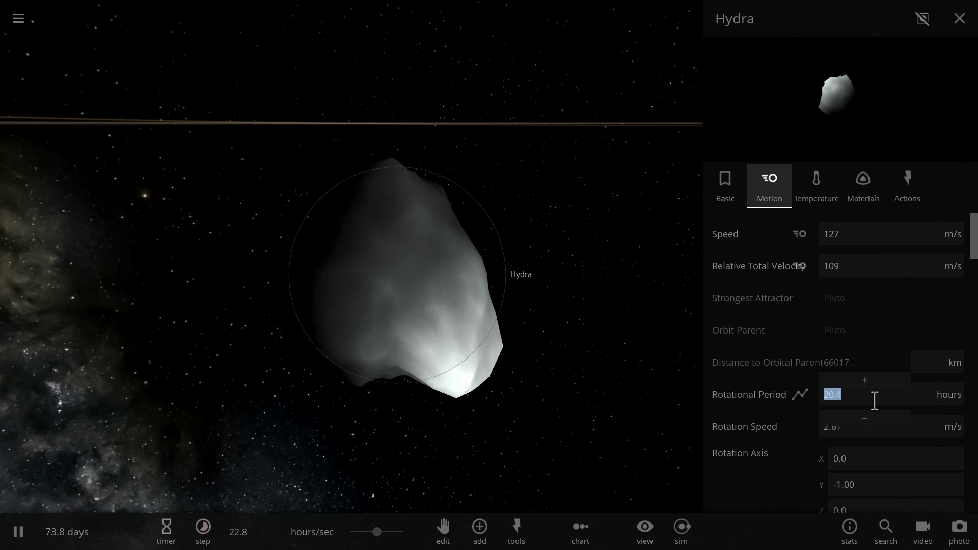
left_click(874, 387)
left_click(875, 387)
left_click(875, 387)
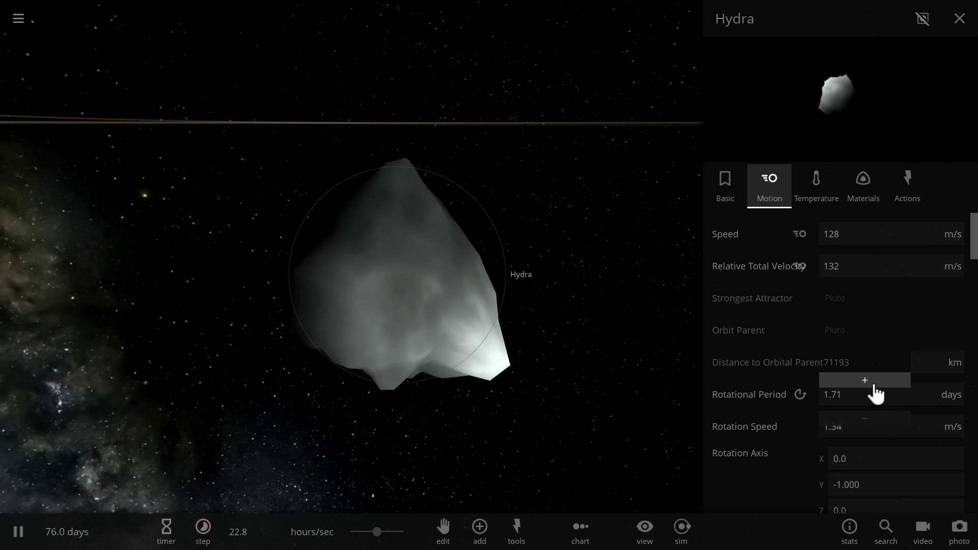
left_click(874, 387)
left_click(875, 387)
left_click(875, 388)
left_click(875, 387)
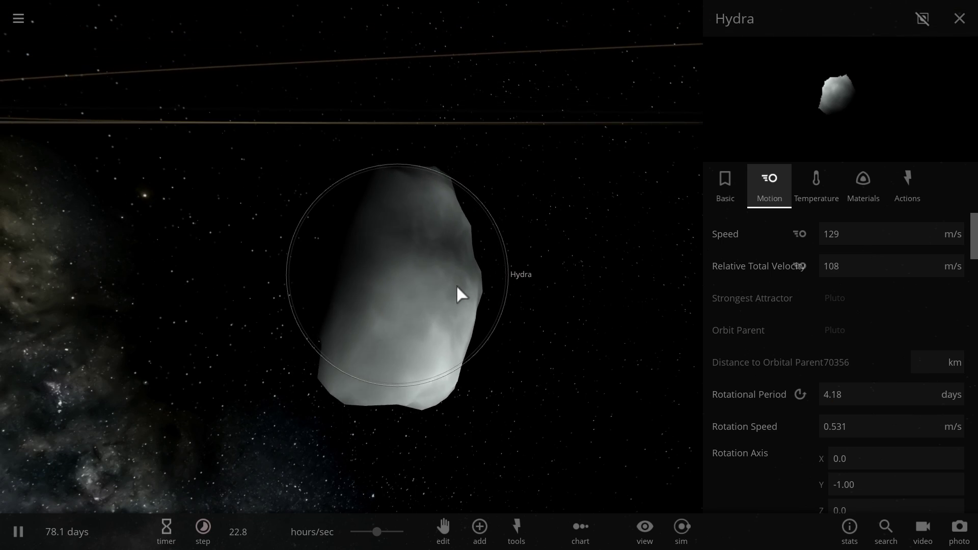
Step: Leave the Pluto system and switch to a simulation of two Sirius stars orbiting each other
scroll(512, 294, "down", 5)
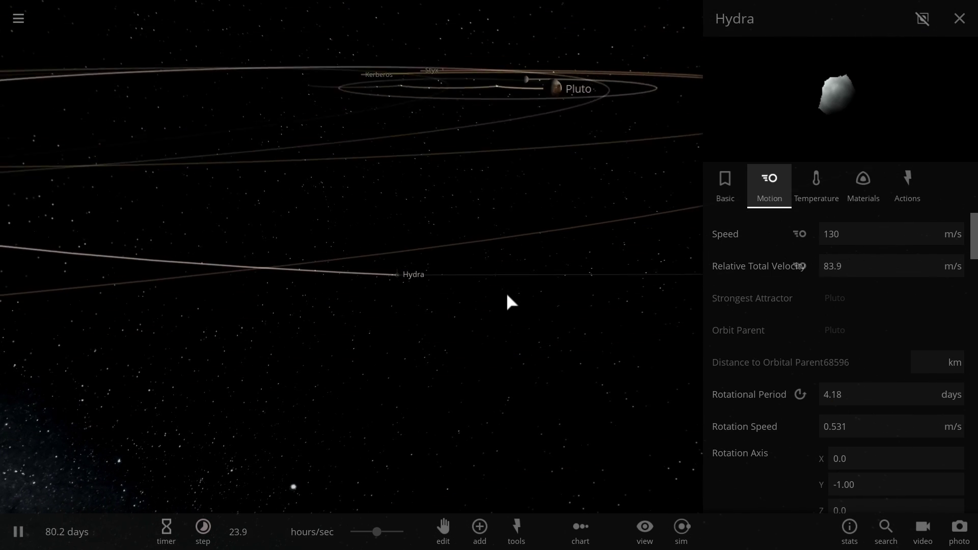
scroll(507, 295, "down", 4)
left_click_drag(451, 276, 382, 261)
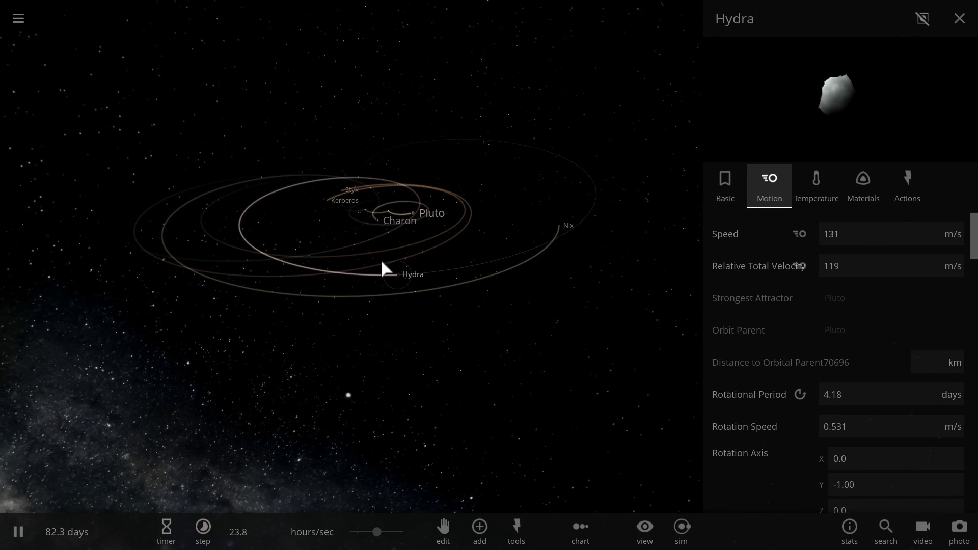
left_click(19, 24)
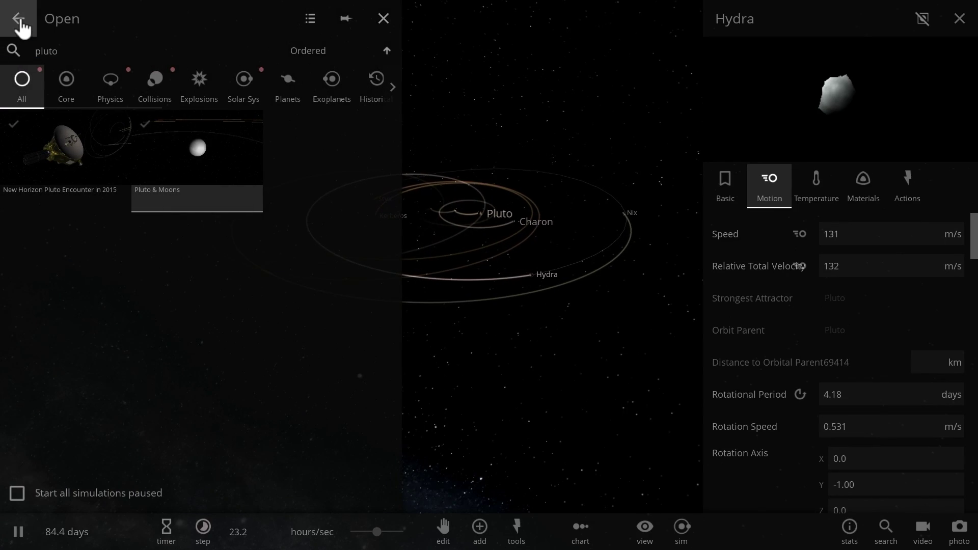
left_click(20, 23)
left_click(94, 149)
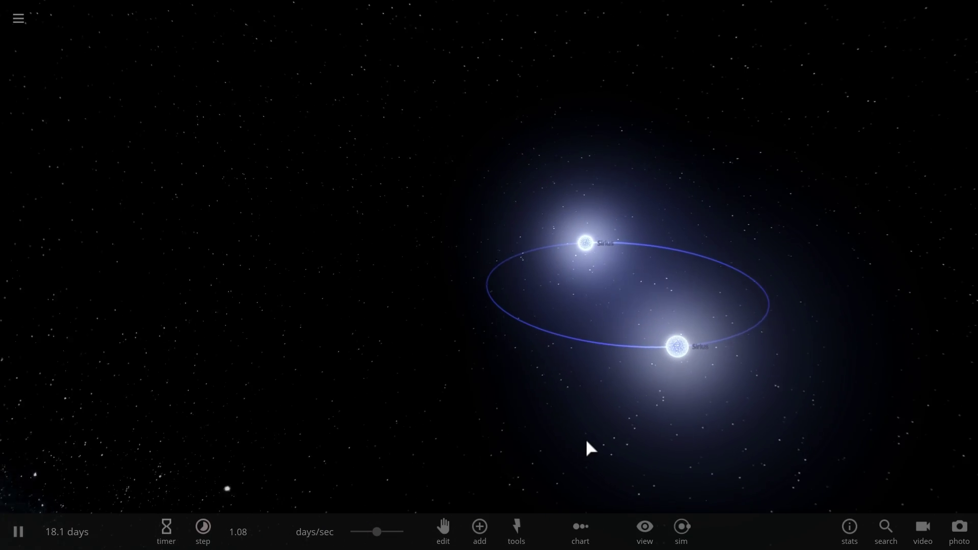
Step: Add three random rocky planets in orbit around the Sirius pair, the innermost about 1.2 AU out
left_click(476, 546)
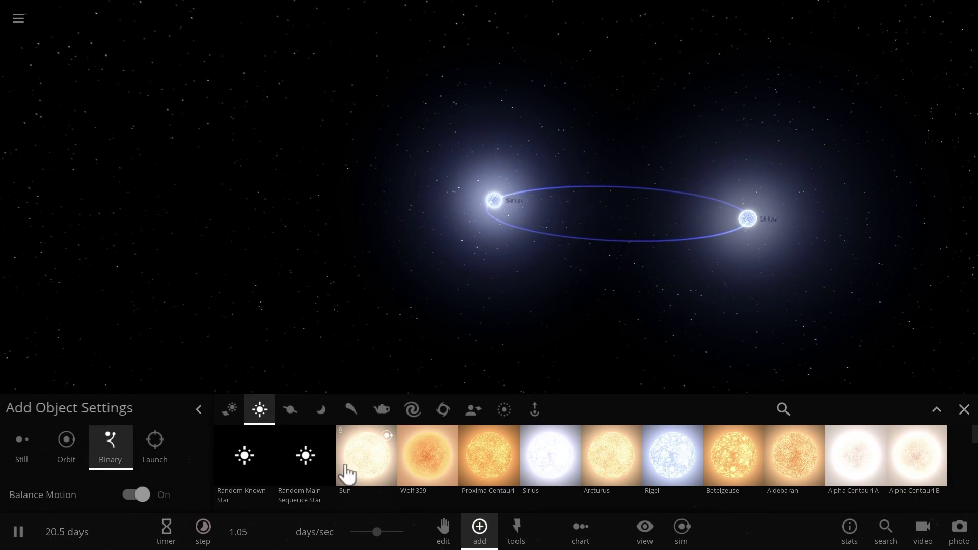
left_click(298, 424)
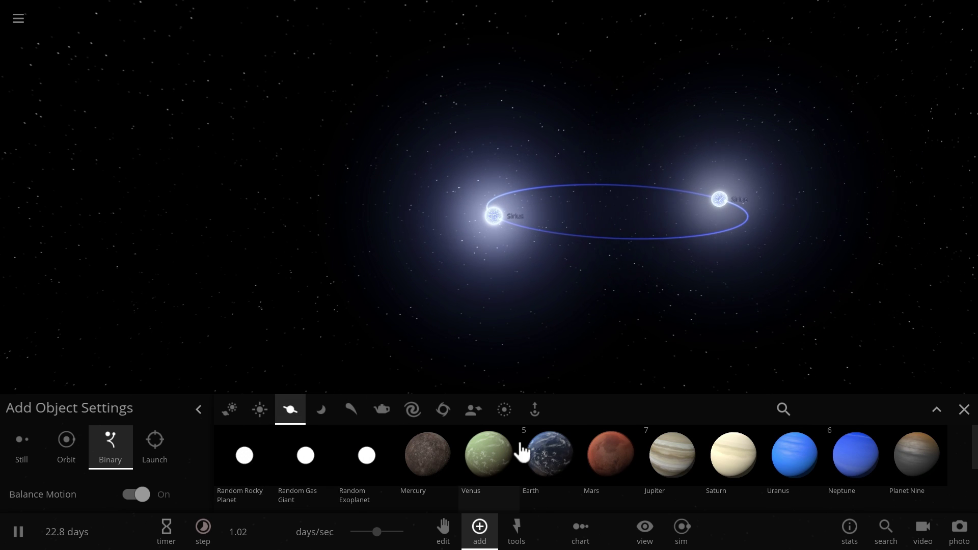
left_click(241, 457)
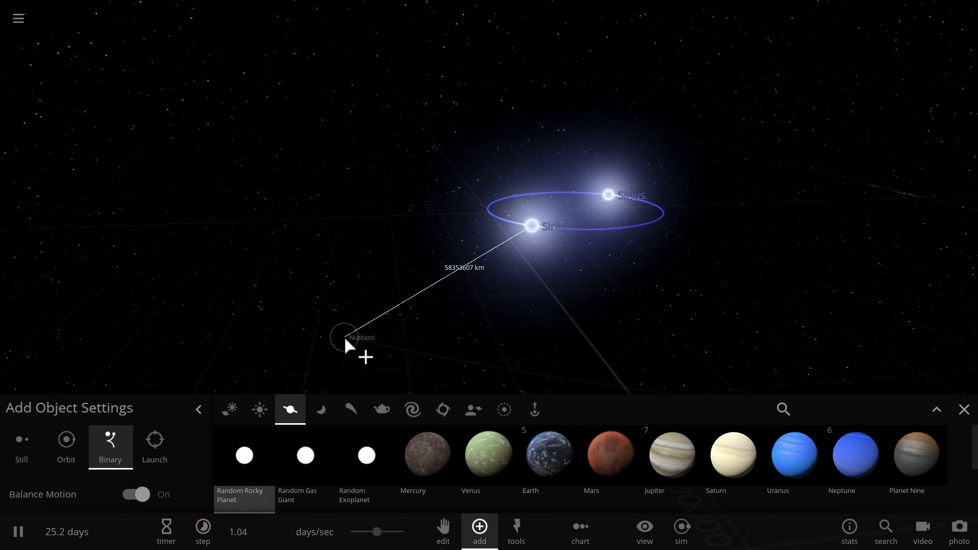
right_click_drag(351, 284, 364, 315)
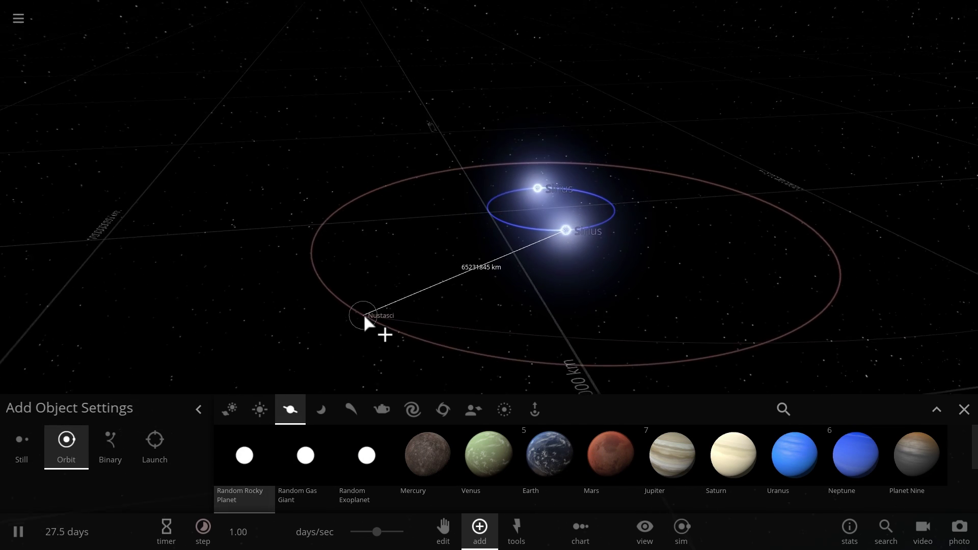
scroll(364, 314, "down", 5)
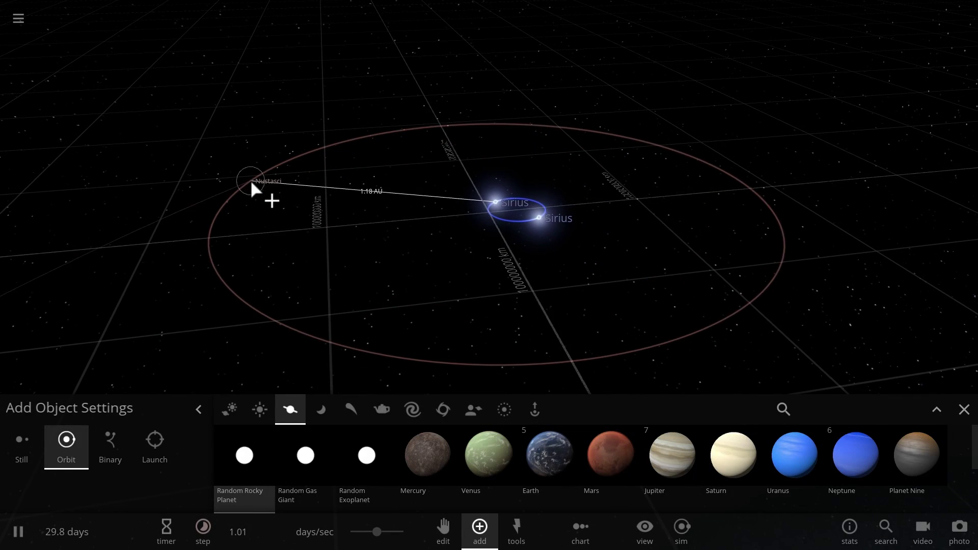
left_click(249, 179)
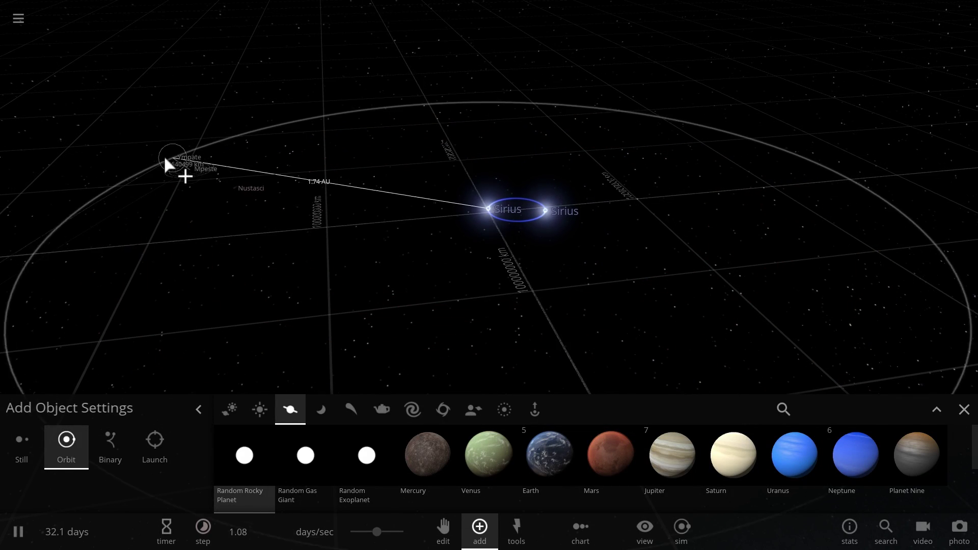
left_click(153, 158)
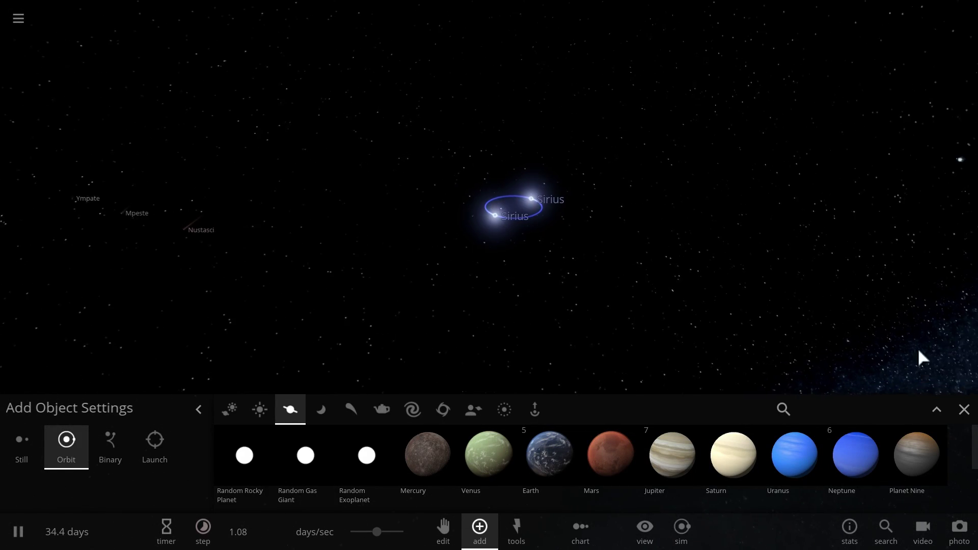
left_click(965, 411)
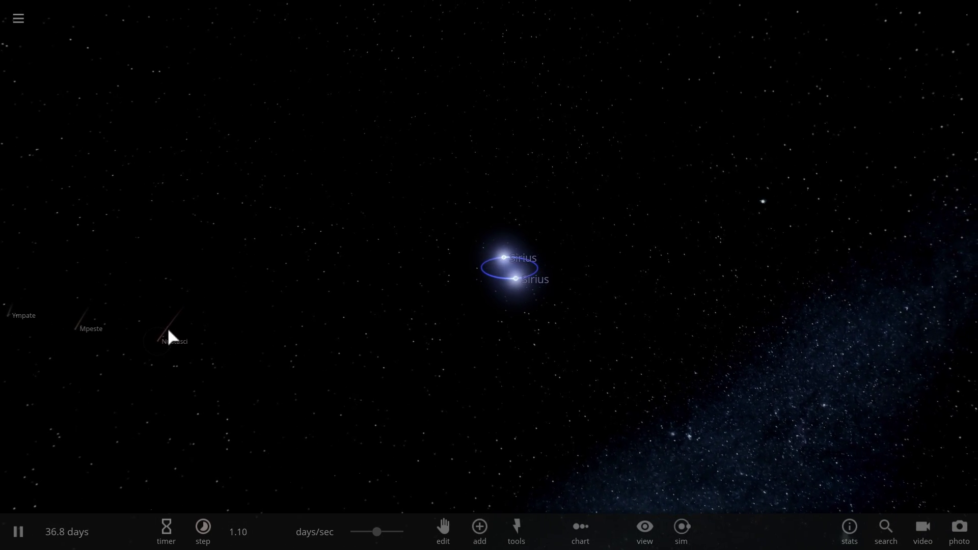
Step: Focus the camera on the innermost added planet, Nustasci, and open its properties
double_click(157, 353)
left_click_drag(285, 360, 715, 268)
scroll(507, 305, "up", 8)
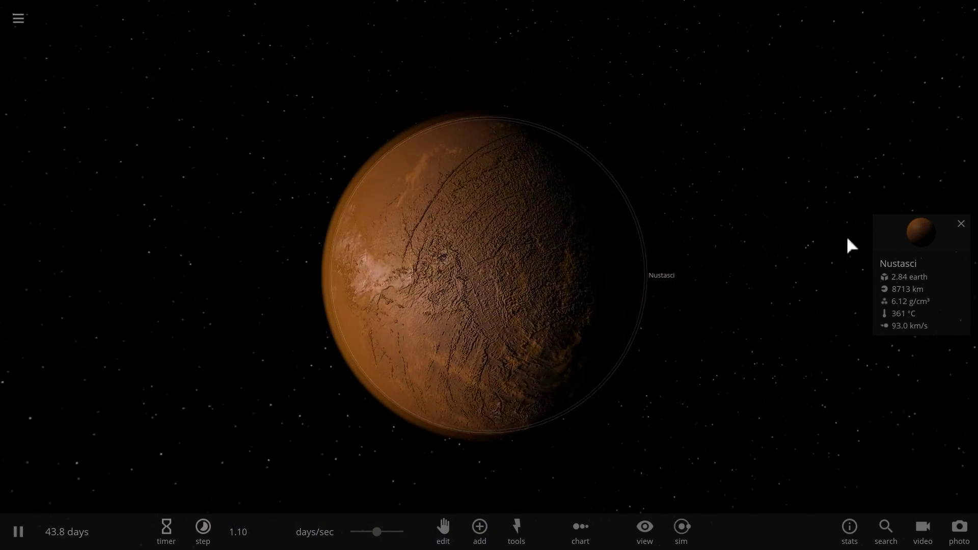
left_click(897, 227)
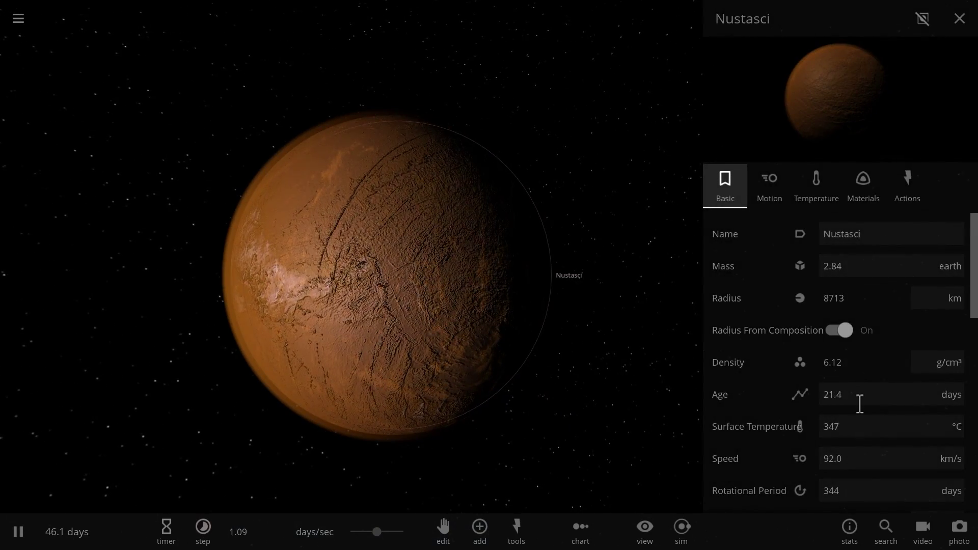
Step: Set Nustasci's rotational period to 1 day and raise it in increments to 7.84 days
type("1")
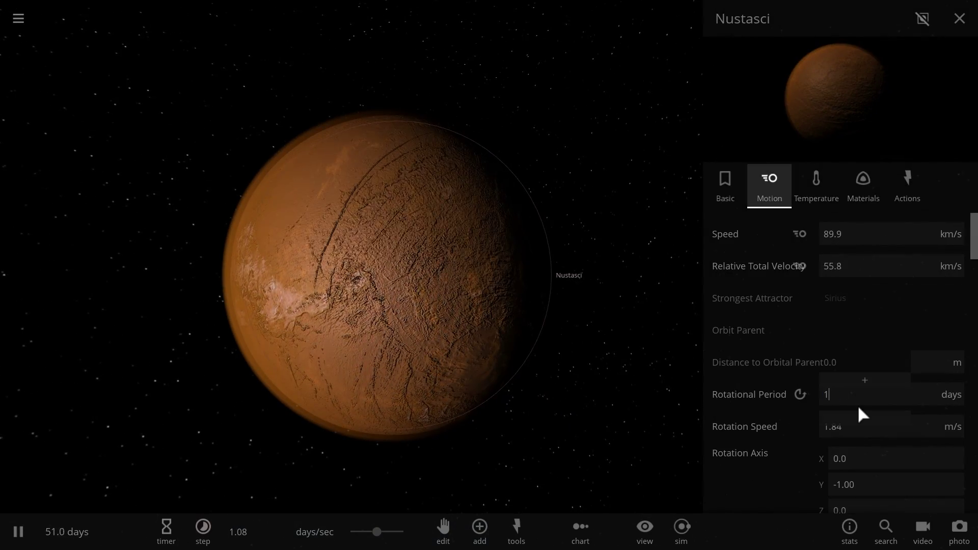
key("Return")
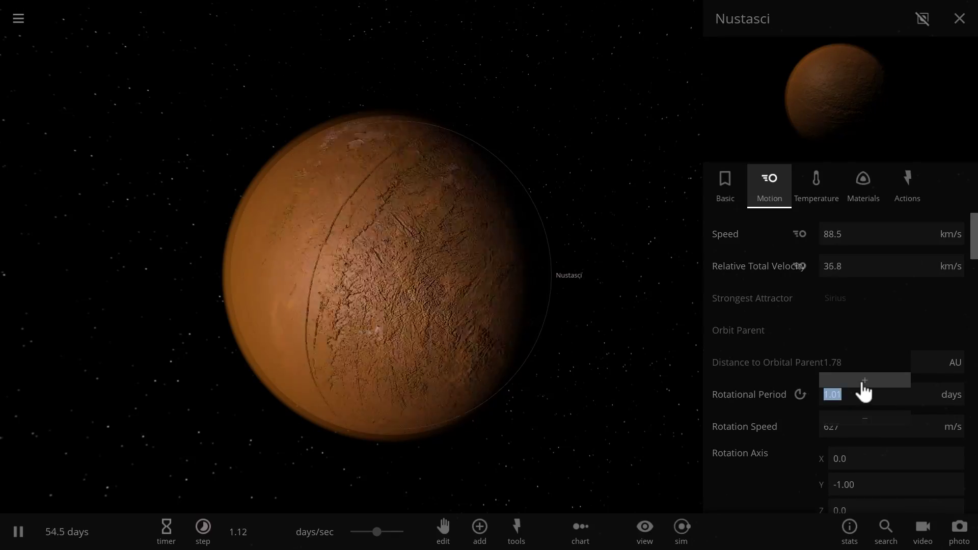
left_click(864, 382)
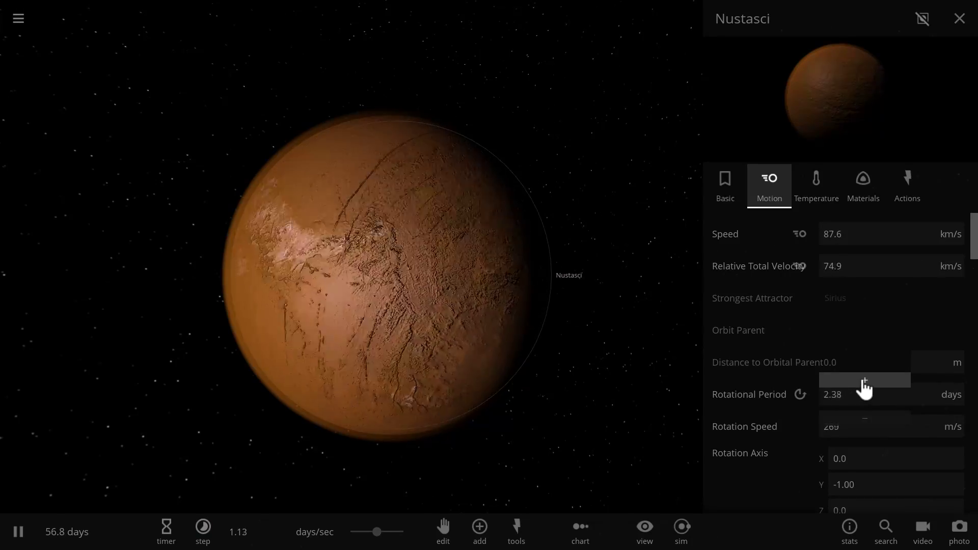
left_click(865, 381)
left_click(865, 382)
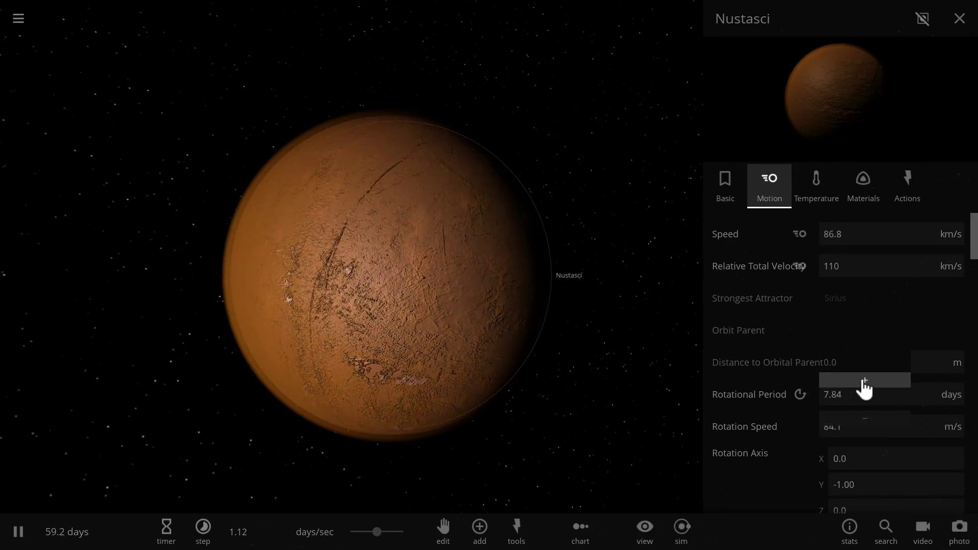
Step: Raise Nustasci's rotational period in increments to 20.1 days and inspect the planet's spin from several sides
left_click_drag(430, 334, 637, 349)
left_click(857, 391)
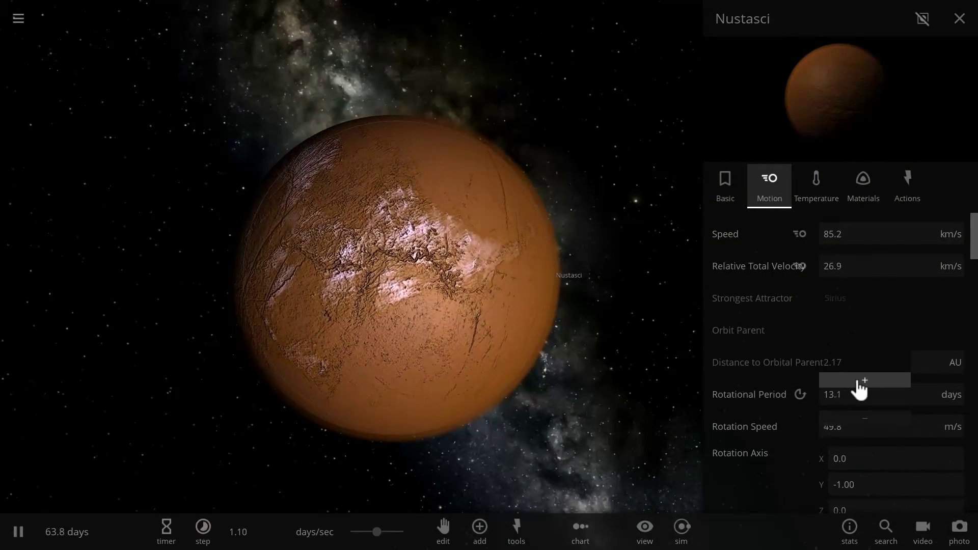
left_click_drag(468, 298, 532, 305)
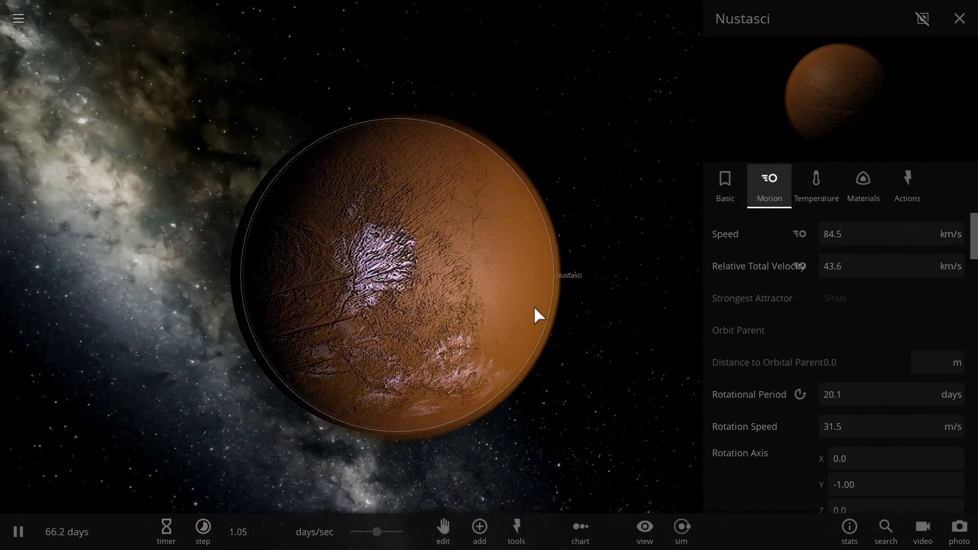
scroll(530, 306, "up", 3)
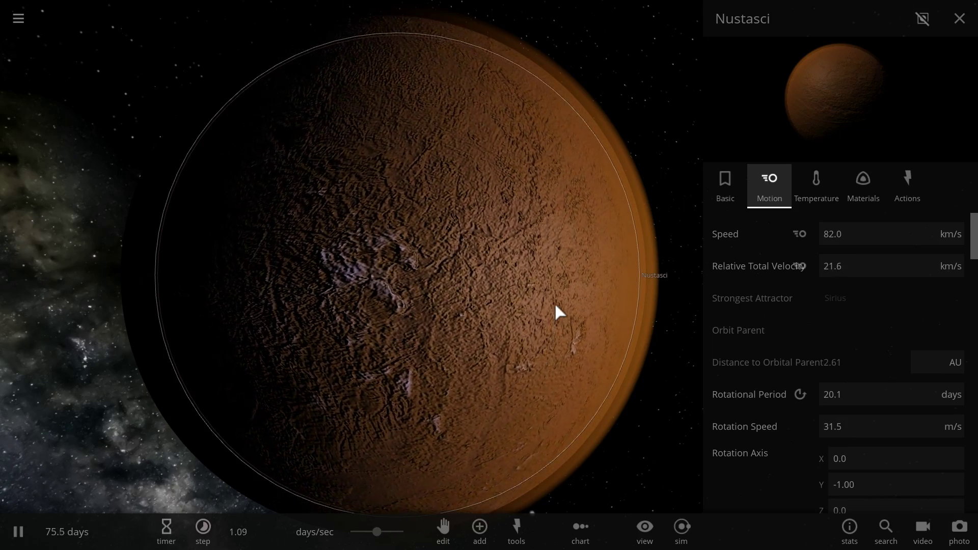
left_click_drag(555, 305, 627, 315)
scroll(526, 286, "down", 3)
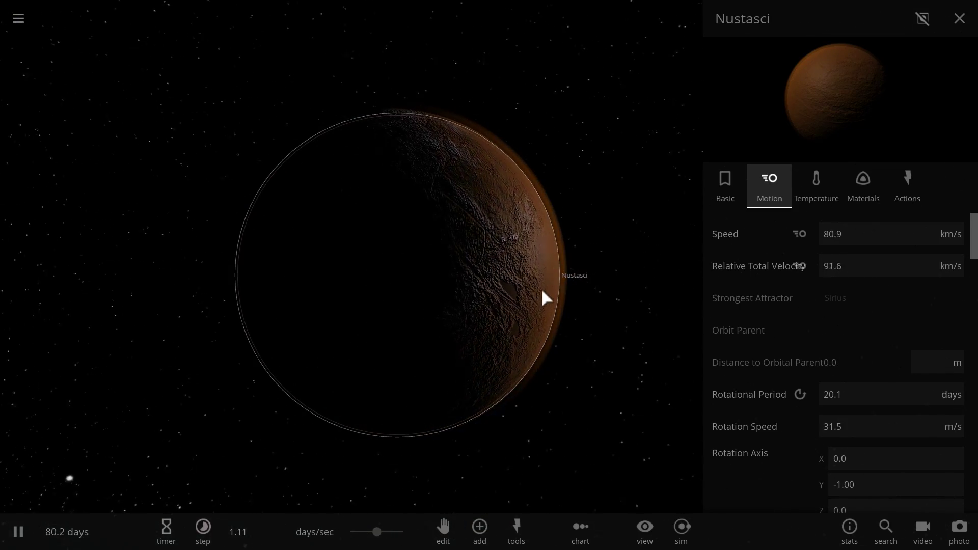
Step: Adjust Nustasci's rotational period in increments to 49.5 days and check how the planet turns
left_click(860, 402)
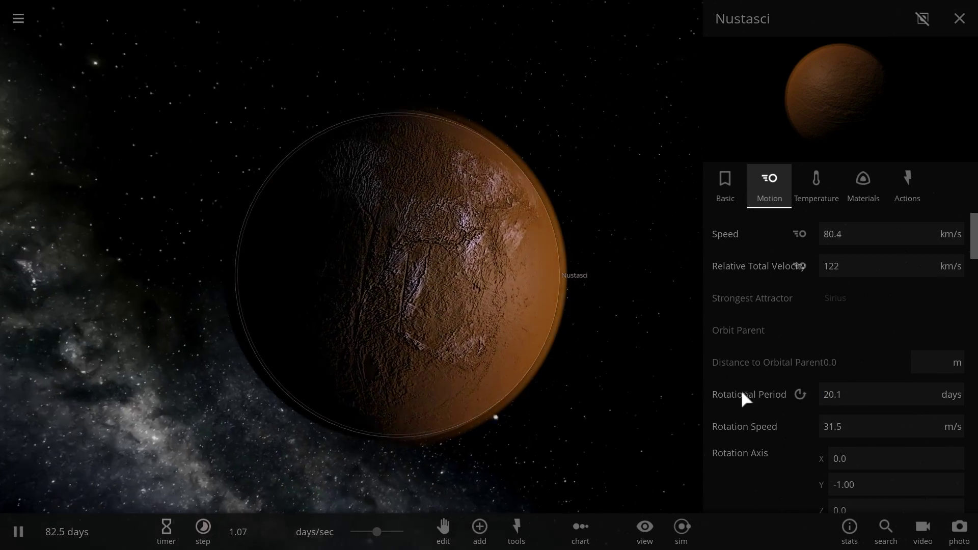
left_click(861, 399)
left_click_drag(859, 420, 858, 420)
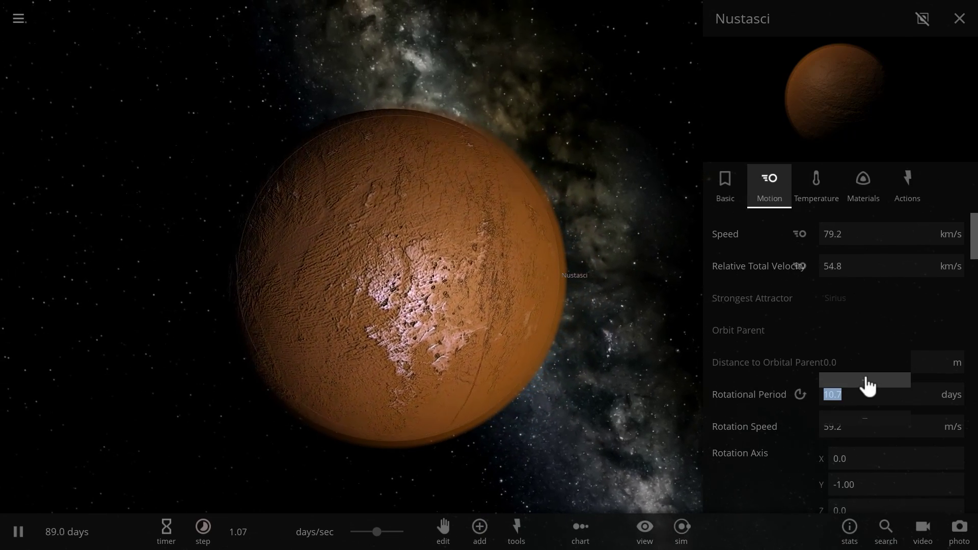
left_click_drag(866, 385, 866, 386)
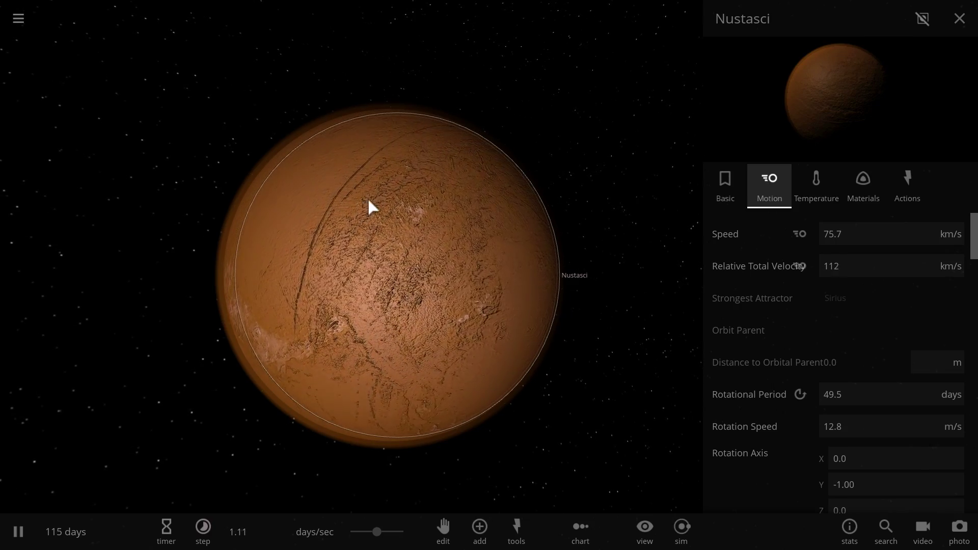
left_click_drag(453, 211, 626, 223)
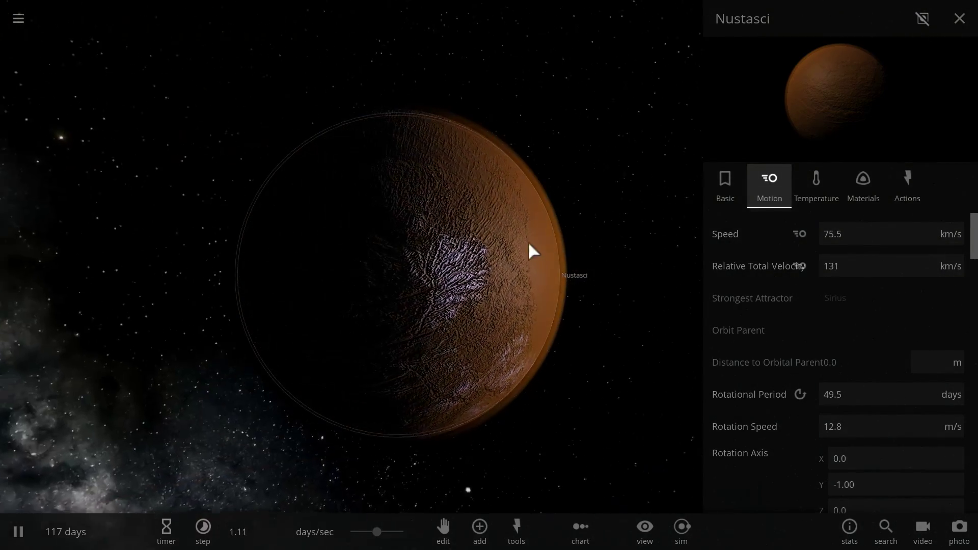
Step: View Nustasci's rotation with its properties closed and reopen its motion properties
left_click(956, 19)
left_click_drag(617, 170, 431, 149)
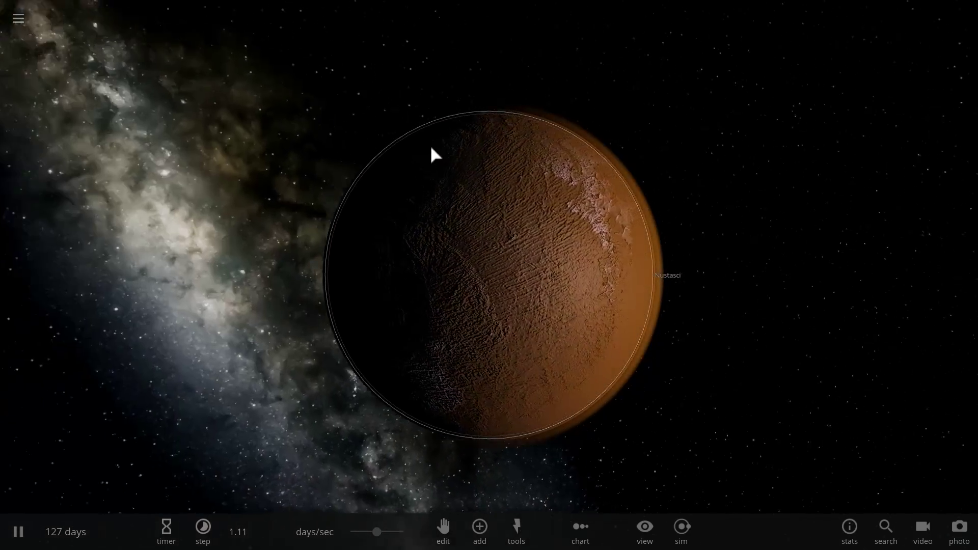
left_click(467, 244)
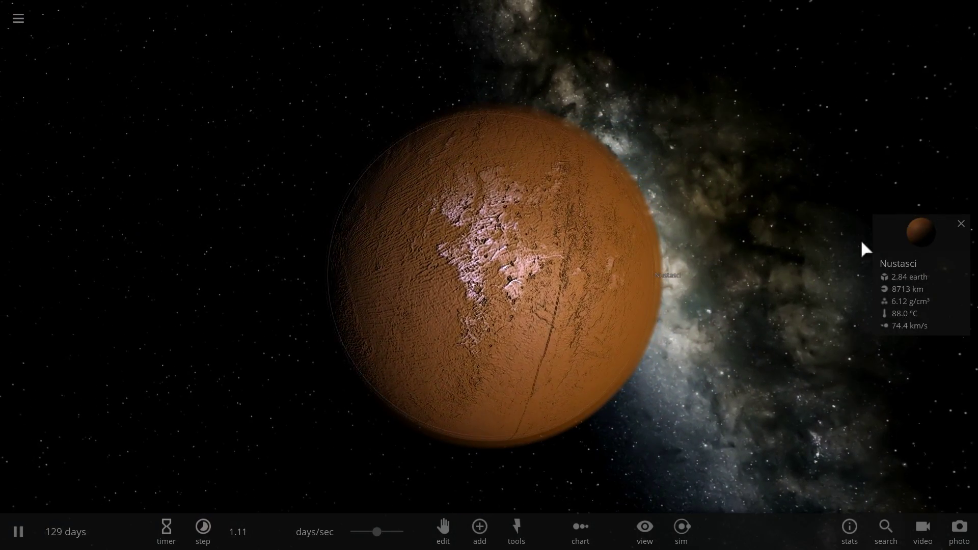
left_click(892, 247)
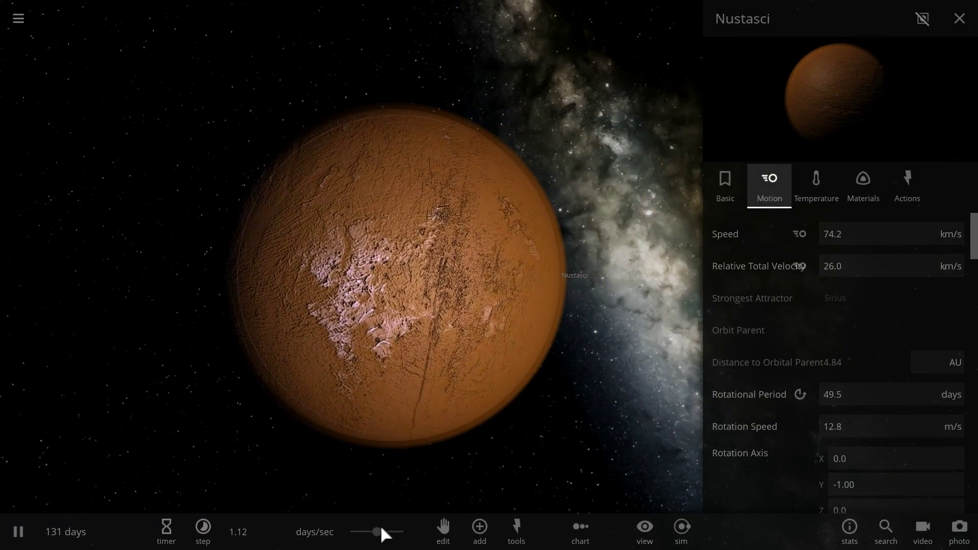
Step: Change the simulation speed to about 20 hours per second and inspect Nustasci's slow rotation from several angles
left_click_drag(380, 531, 328, 538)
scroll(432, 366, "up", 4)
left_click_drag(412, 378, 356, 375)
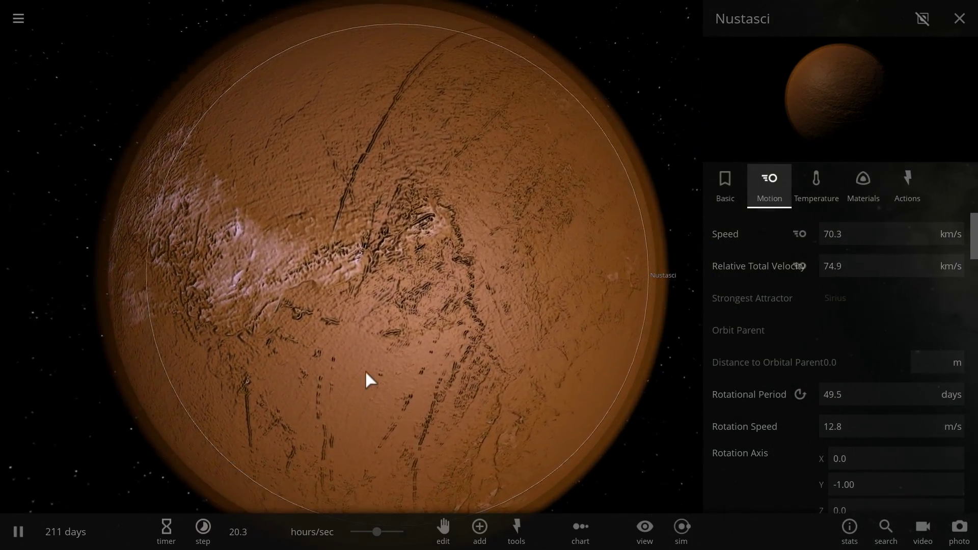
scroll(366, 372, "down", 3)
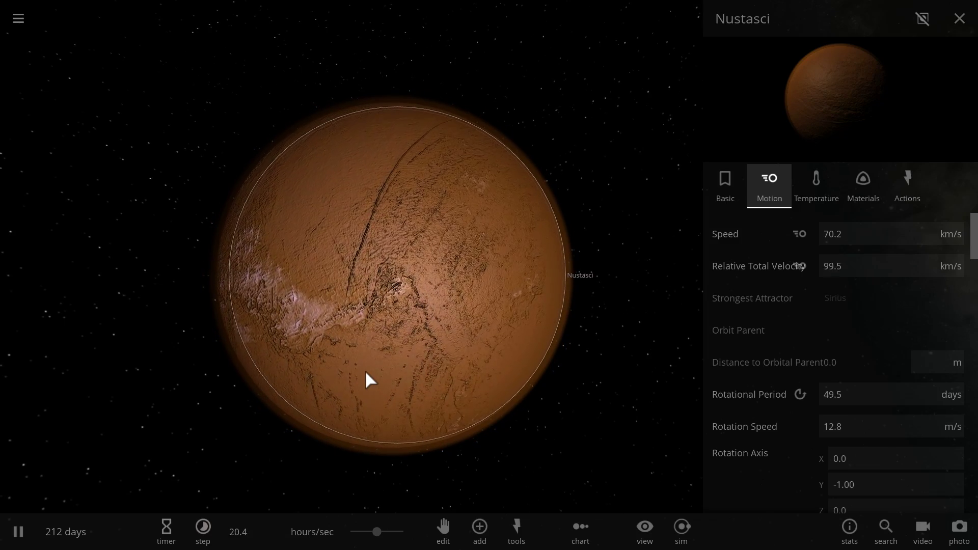
left_click_drag(370, 372, 474, 351)
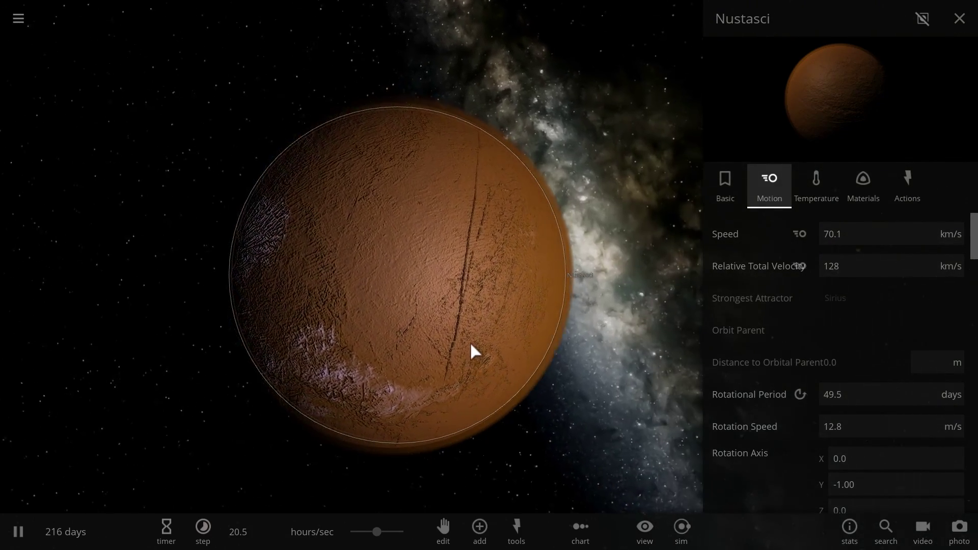
scroll(474, 351, "down", 2)
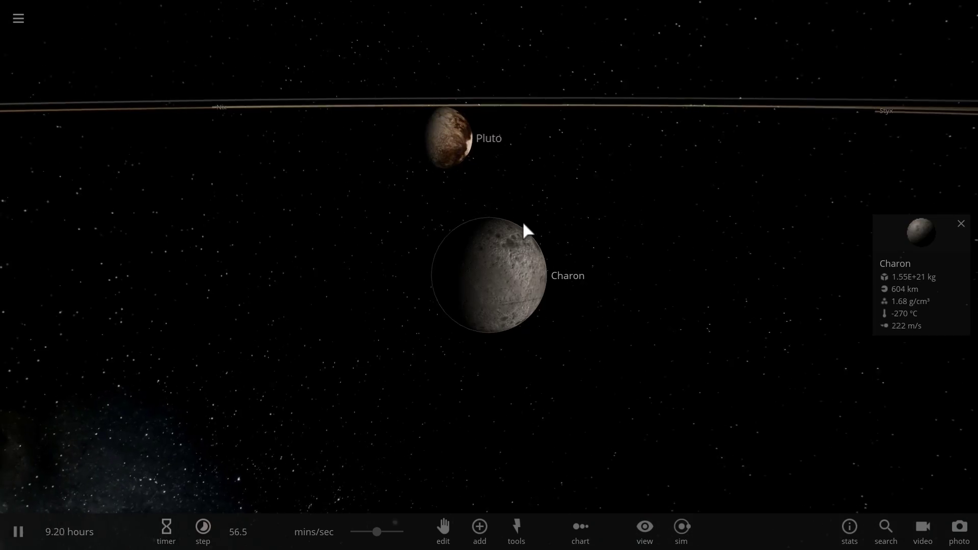
Step: Examine Charon up close with Pluto in the background to compare how the pair face each other
left_click_drag(522, 221, 478, 219)
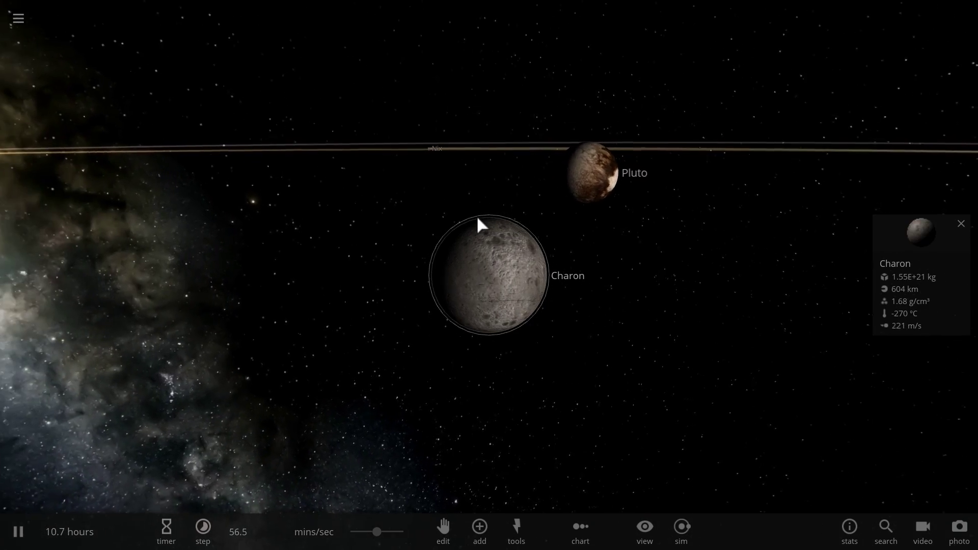
left_click_drag(645, 238, 610, 240)
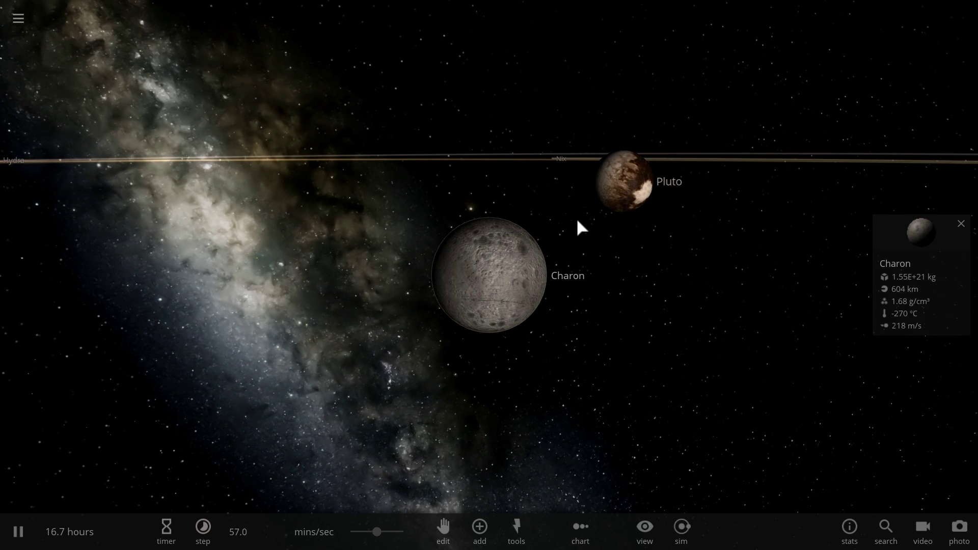
left_click_drag(560, 221, 585, 228)
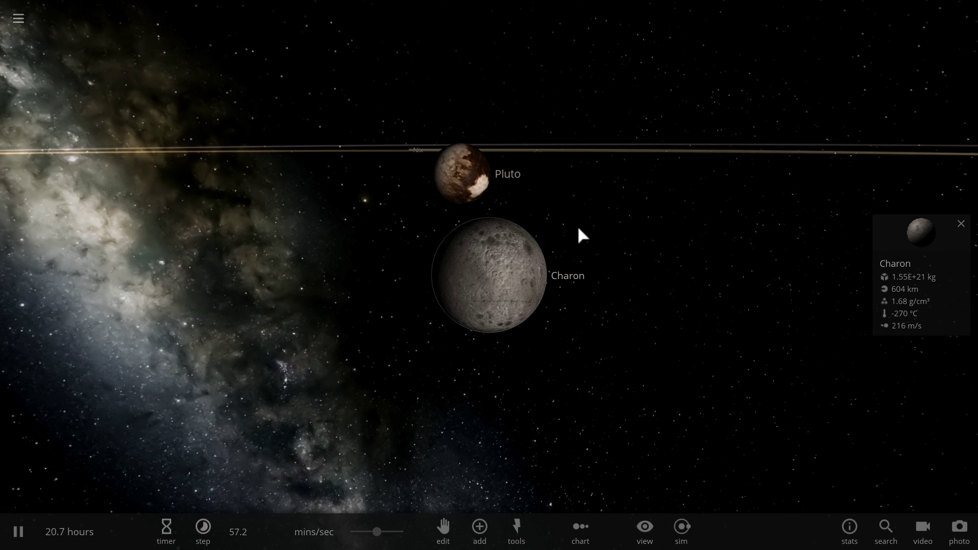
scroll(573, 234, "up", 3)
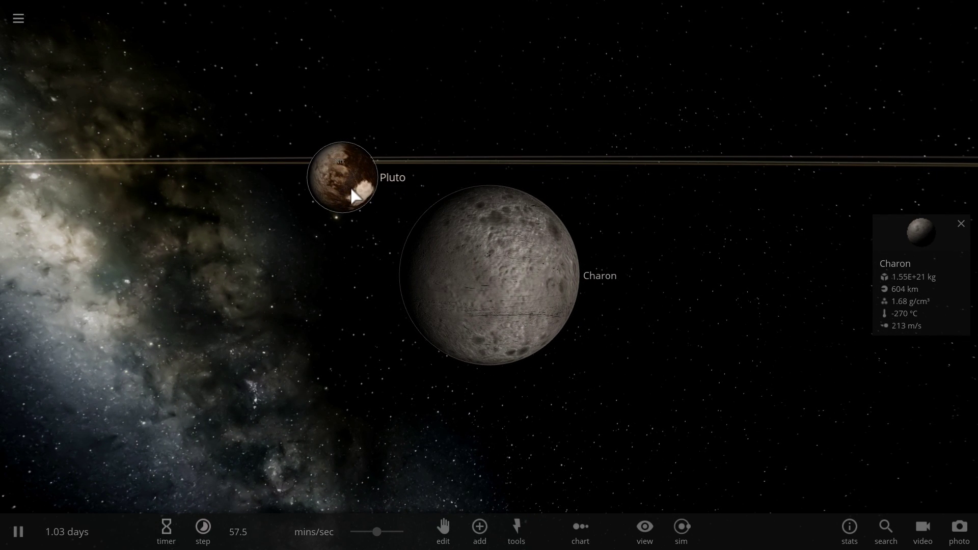
Step: Focus the camera on Pluto and examine its surface from different sides
double_click(355, 196)
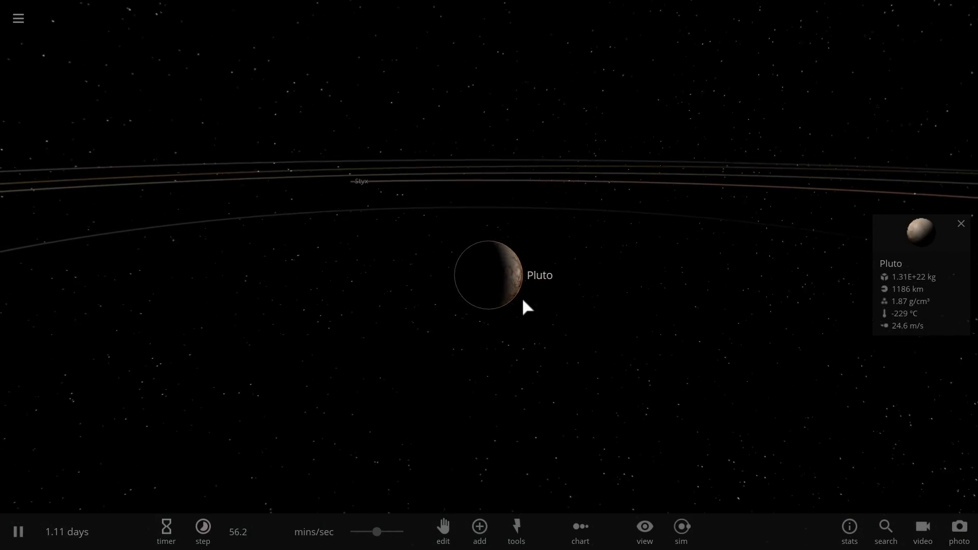
left_click_drag(523, 299, 687, 305)
scroll(452, 285, "up", 2)
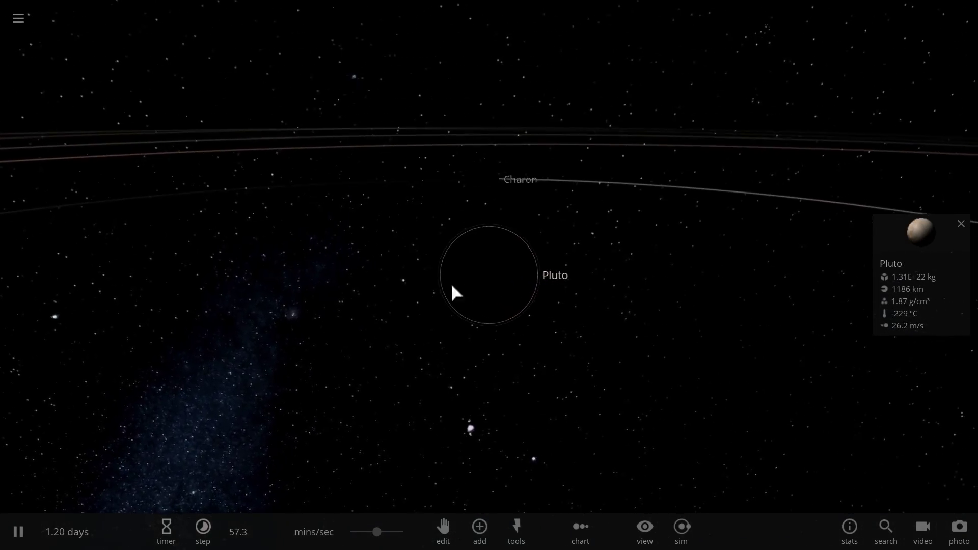
left_click_drag(452, 286, 579, 279)
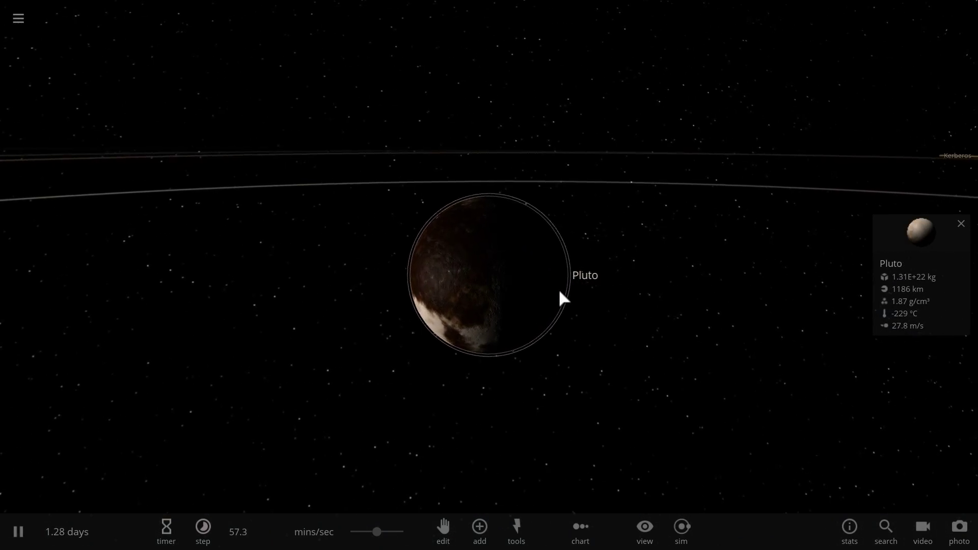
Step: Examine the orbits of Charon, Styx, Nix, Kerberos and Hydra in an overview of the Pluto system
scroll(560, 293, "down", 5)
left_click_drag(479, 308, 465, 346)
scroll(467, 344, "down", 3)
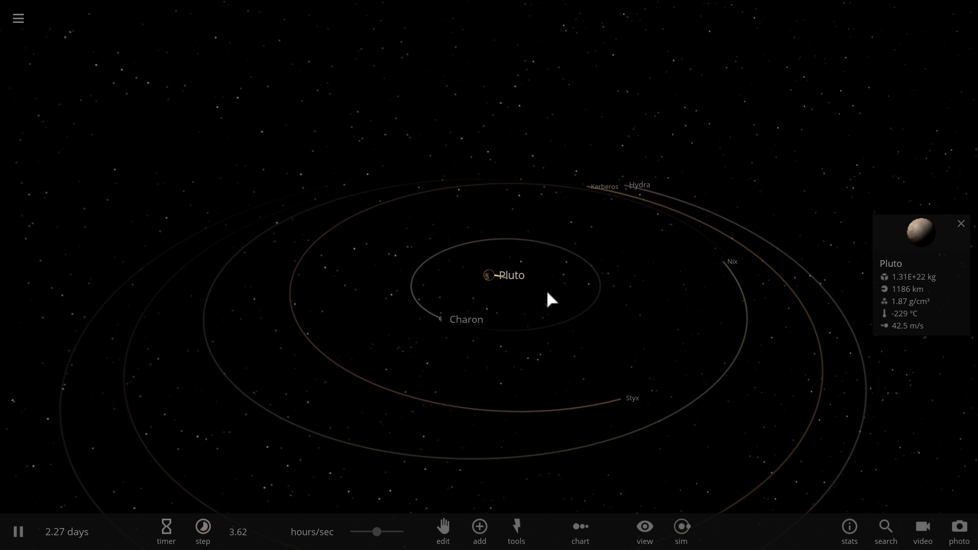
left_click_drag(548, 289, 498, 237)
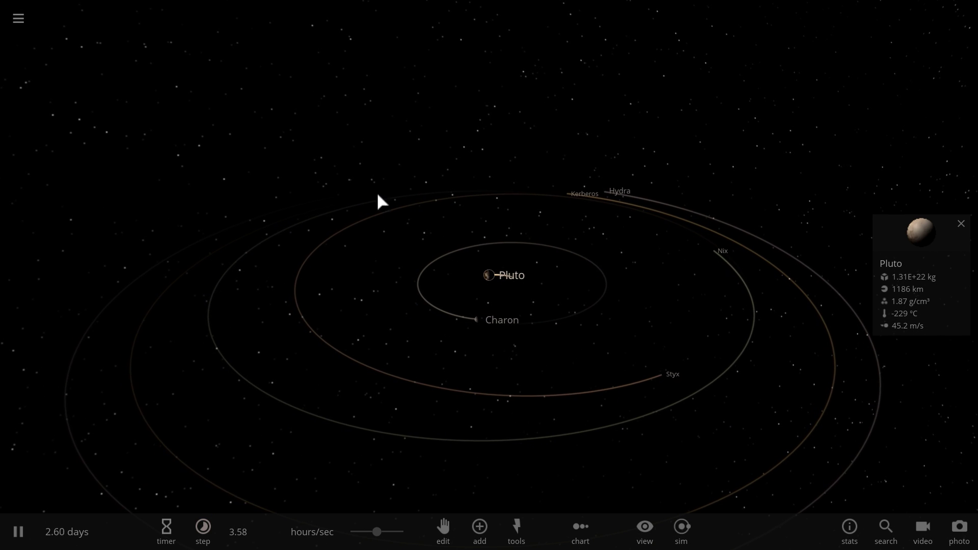
scroll(484, 277, "up", 3)
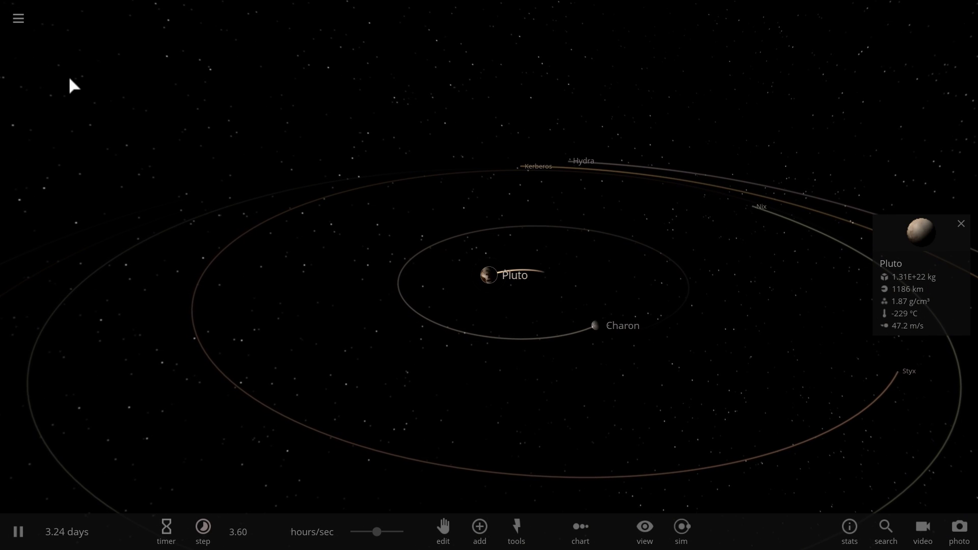
Step: Leave the Pluto system and start a new empty simulation
left_click(18, 18)
left_click(18, 23)
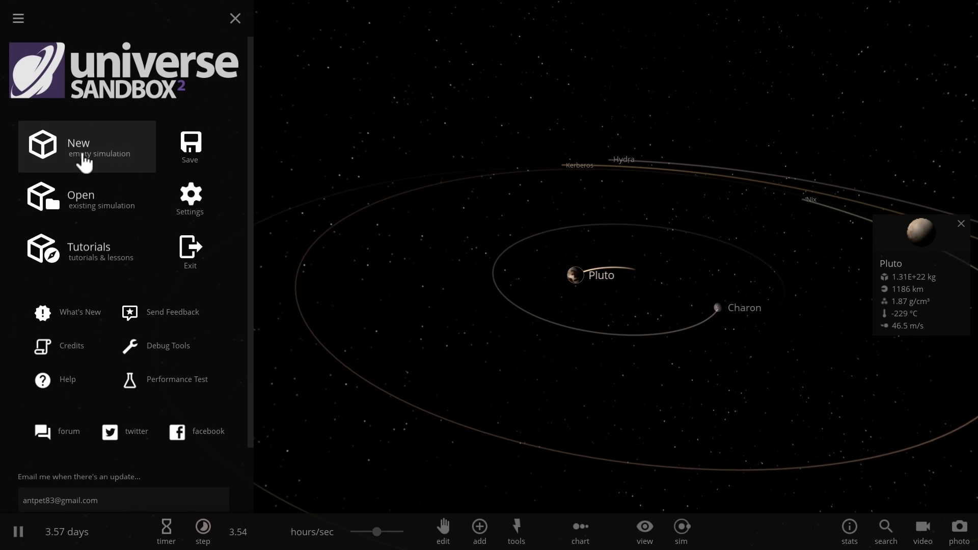
left_click(84, 155)
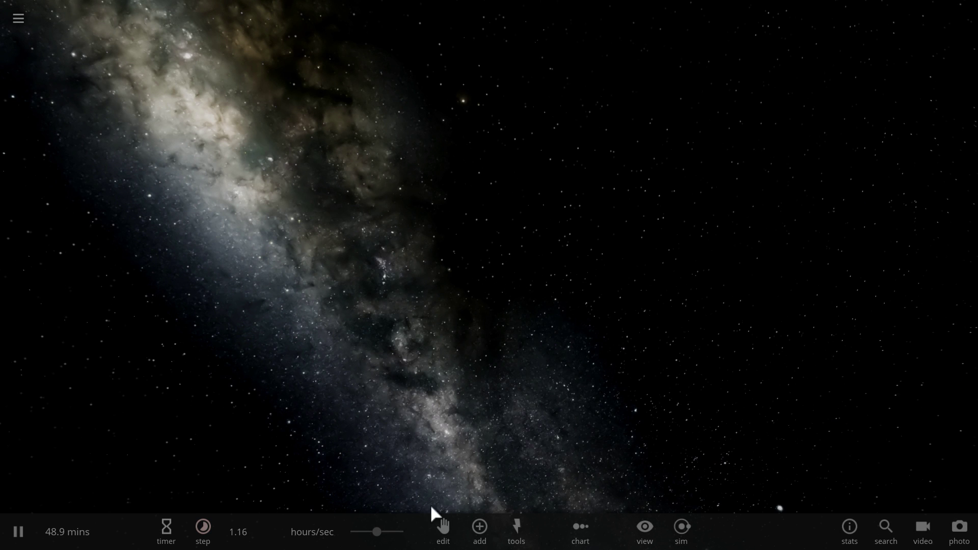
Step: Place a stationary random moon in the empty space and launch a second random moon toward it at 10.0 km/s
left_click(480, 533)
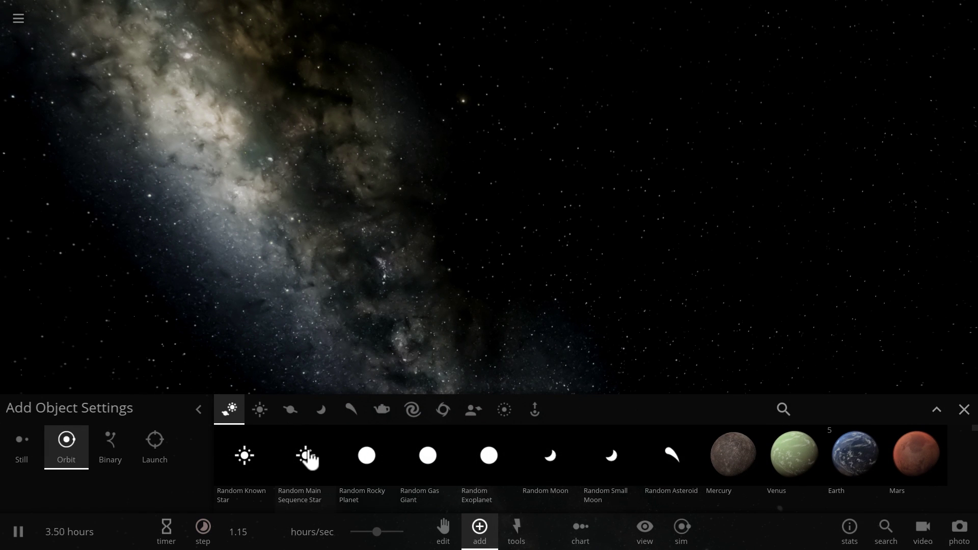
left_click(291, 411)
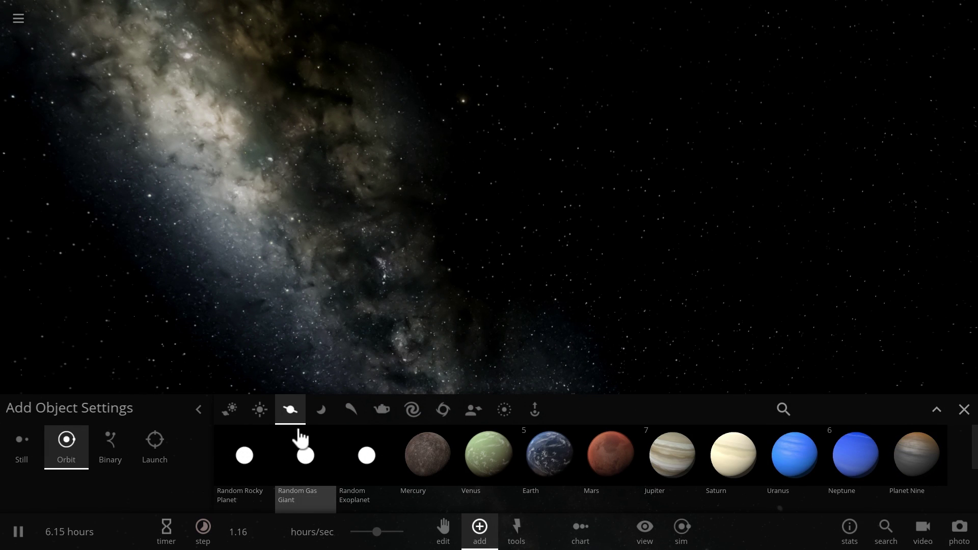
left_click(322, 411)
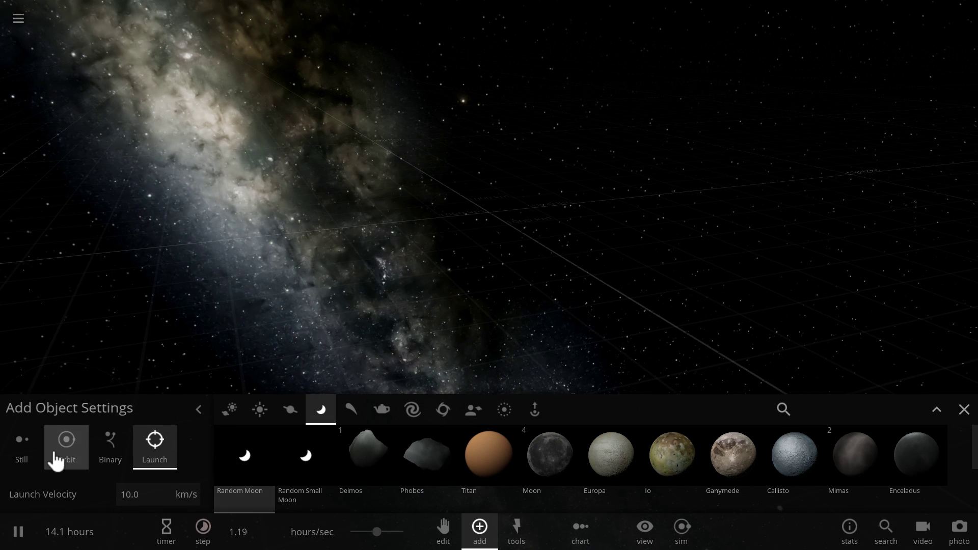
left_click(22, 443)
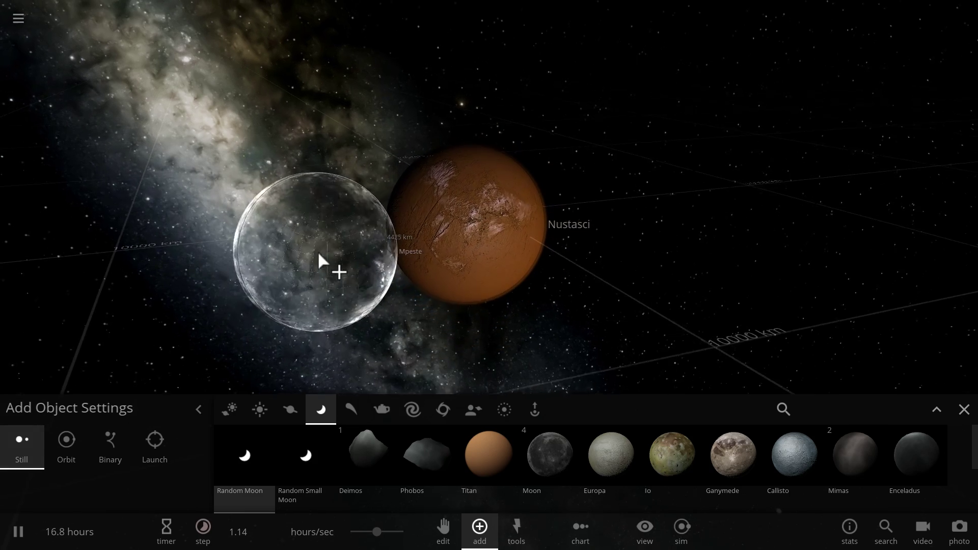
left_click(153, 458)
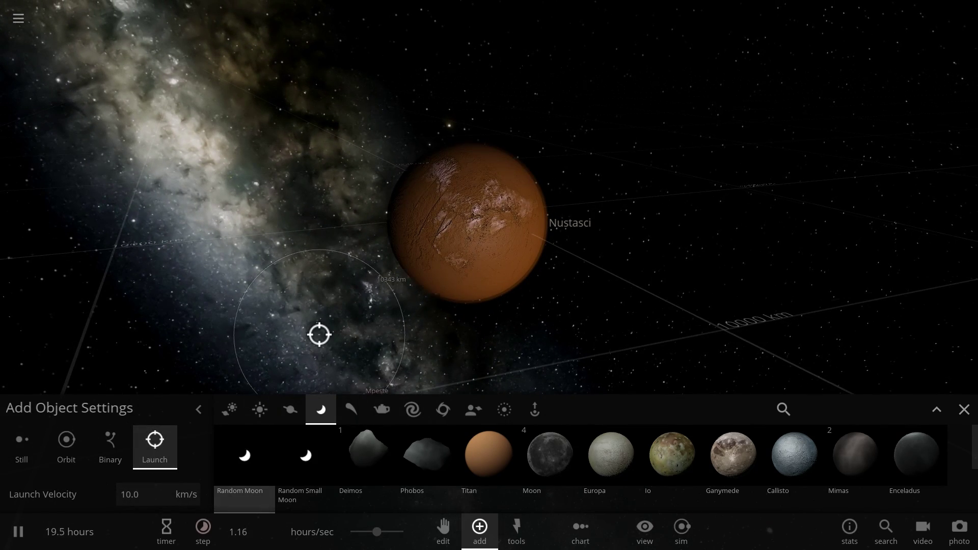
scroll(320, 335, "down", 3)
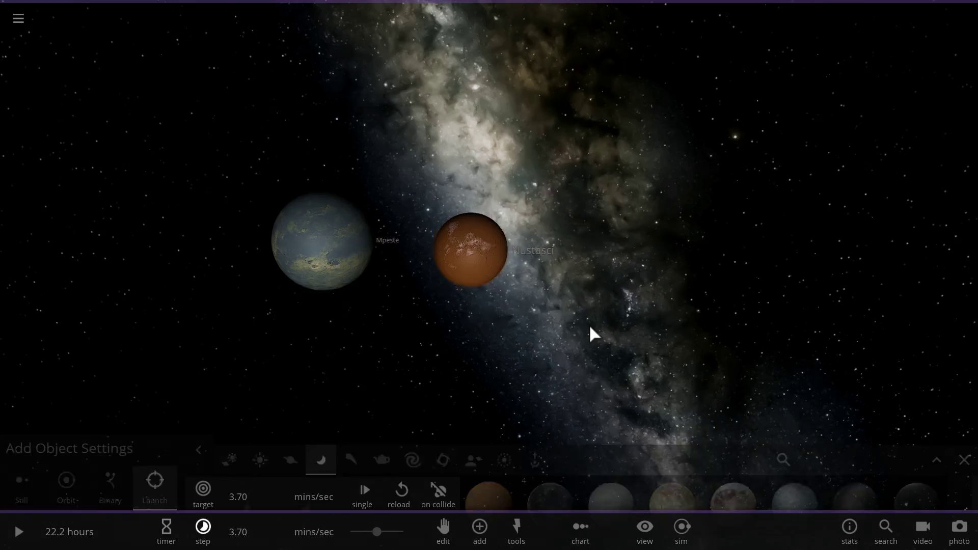
Step: Resume the paused simulation, watch the two moons collide, and select the moon Nustasci among the fragments
left_click_drag(589, 326, 519, 339)
scroll(519, 340, "up", 3)
key("space")
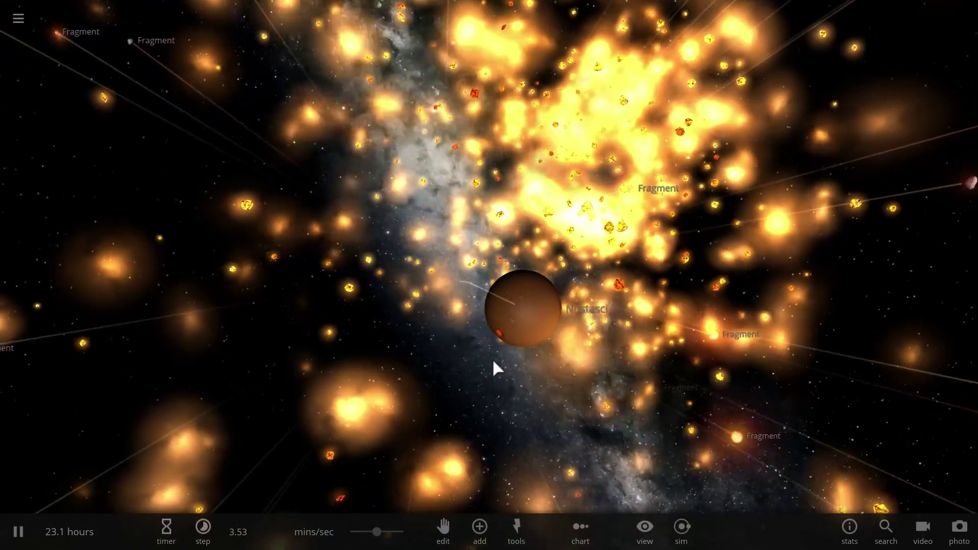
left_click(543, 317)
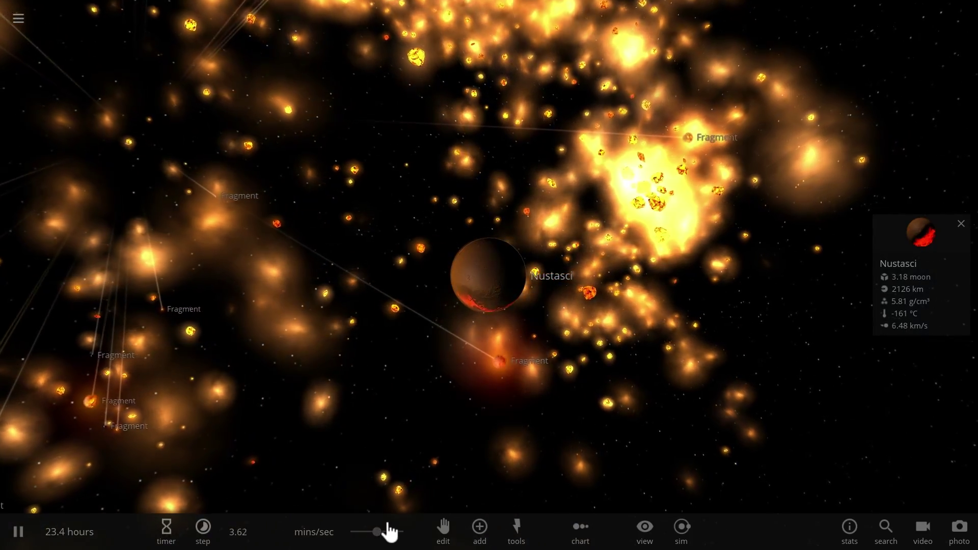
Step: Add a particle ring around Nustasci with the Jupiter ring preset and resume the simulation
left_click(480, 532)
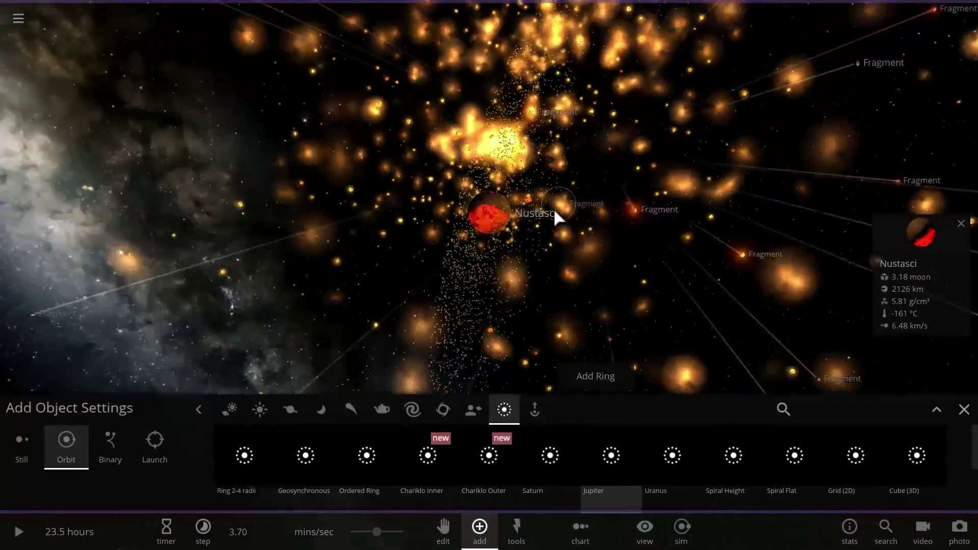
key("space")
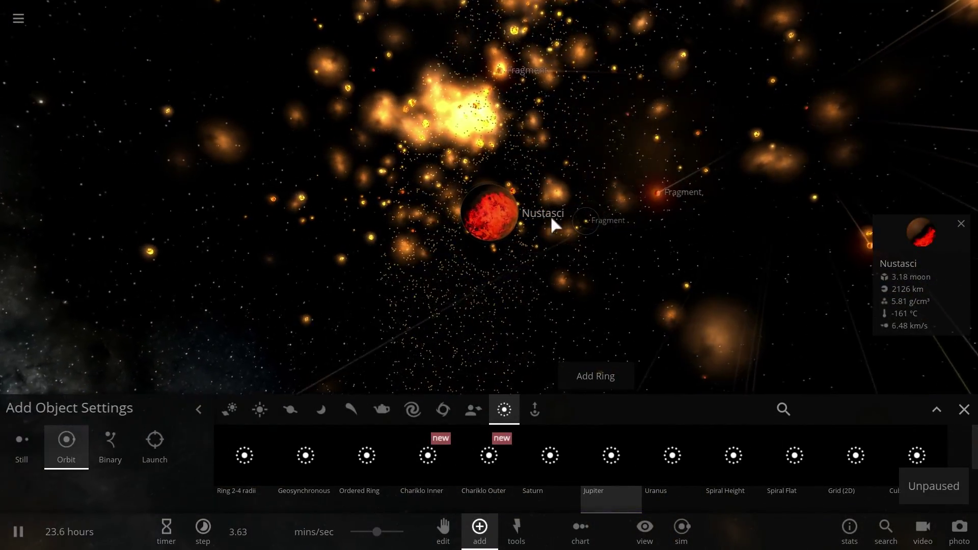
left_click(963, 410)
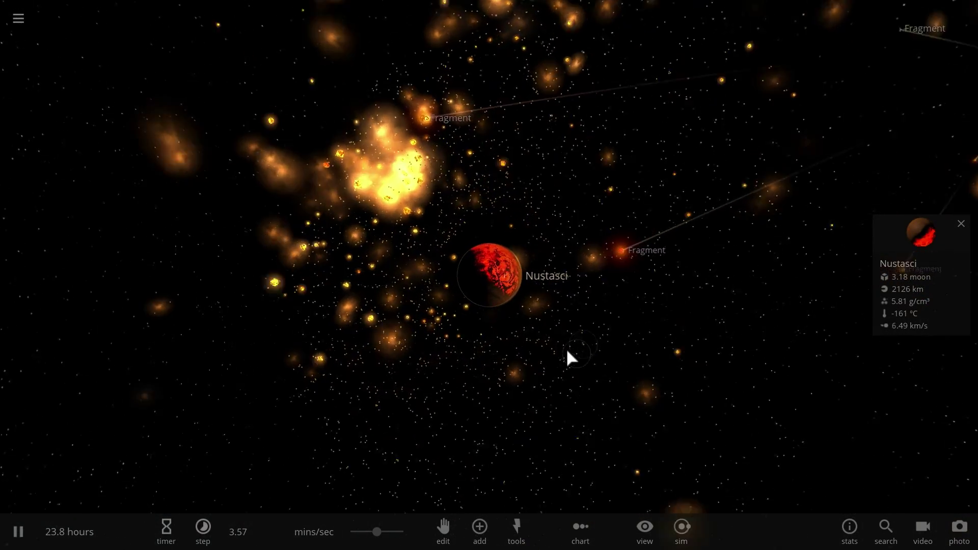
Step: Speed up the simulation, add a moon as a binary companion of Nustasci with balanced motion on, and resume running
left_click_drag(377, 532, 389, 540)
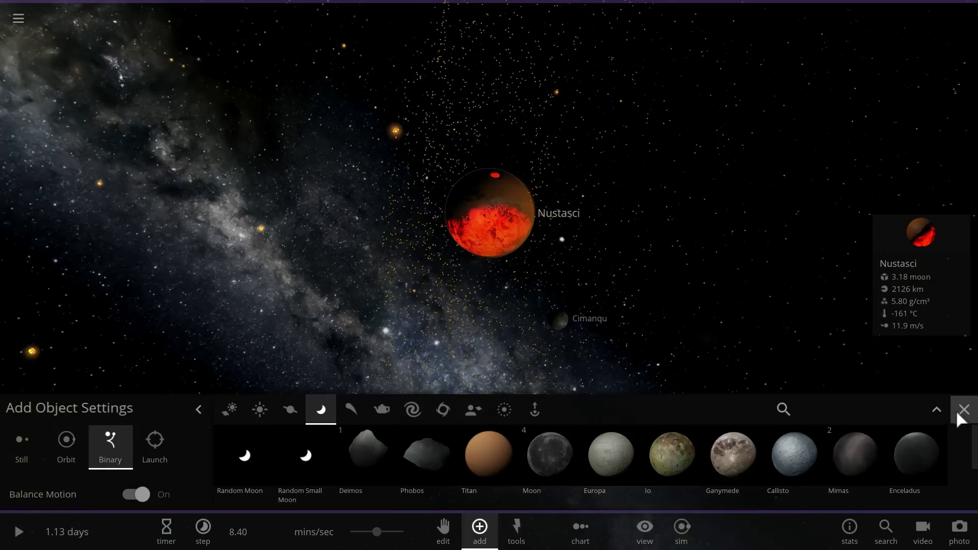
left_click(960, 415)
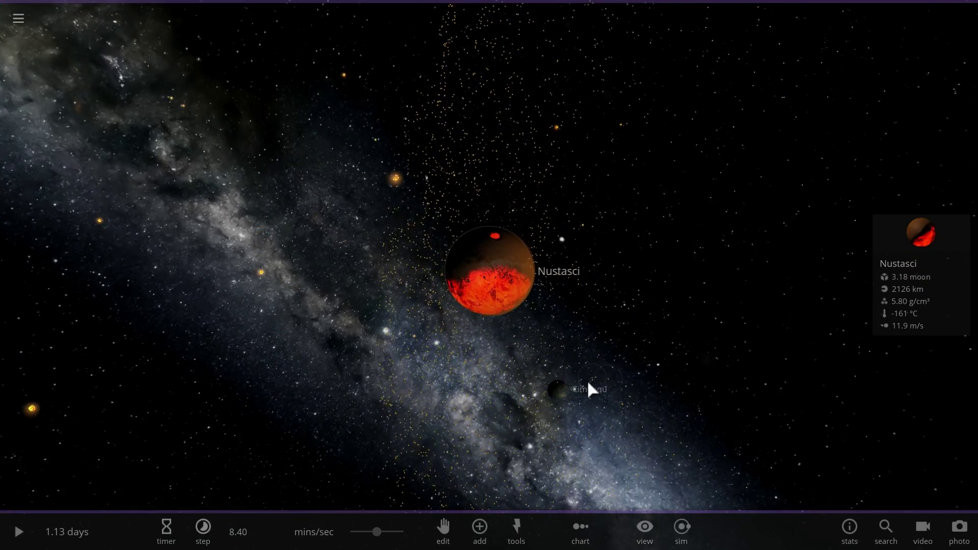
left_click(562, 404)
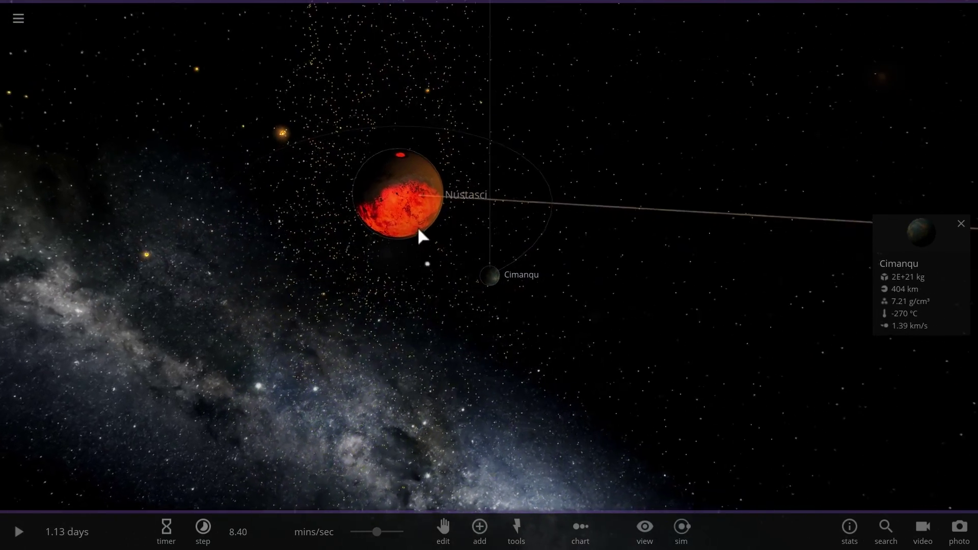
key("space")
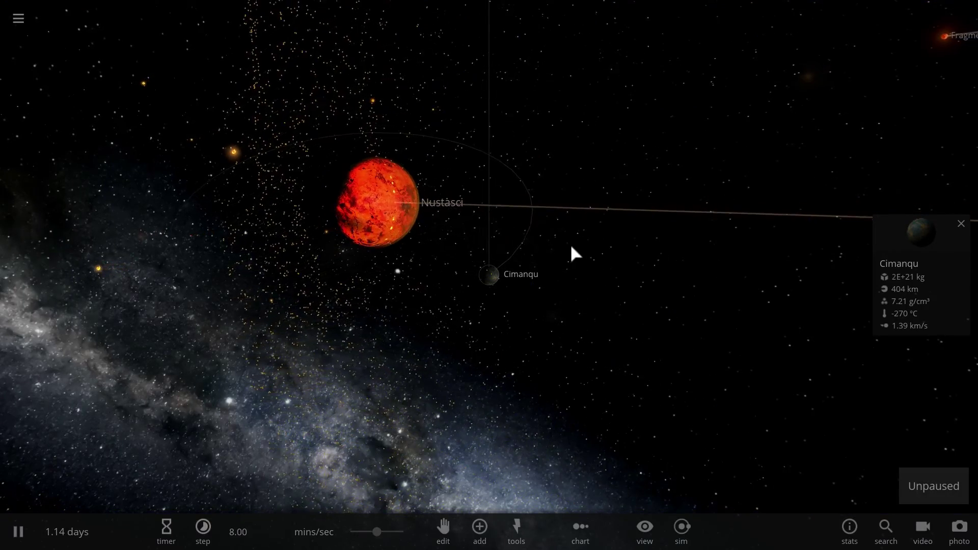
left_click_drag(571, 245, 386, 308)
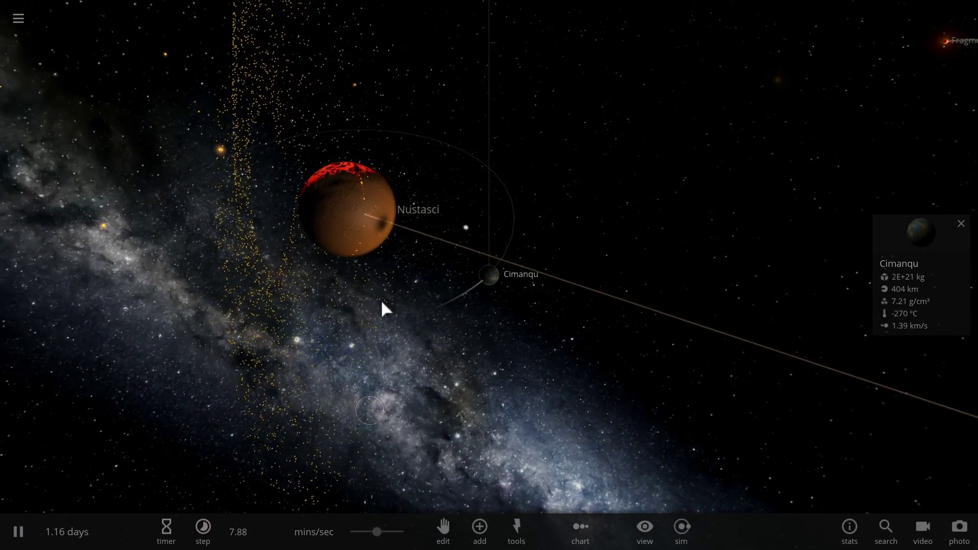
Step: Pause the simulation, add more particle rings at Nustasci, and resume running to watch them spread
left_click(327, 205)
key("space")
left_click(485, 533)
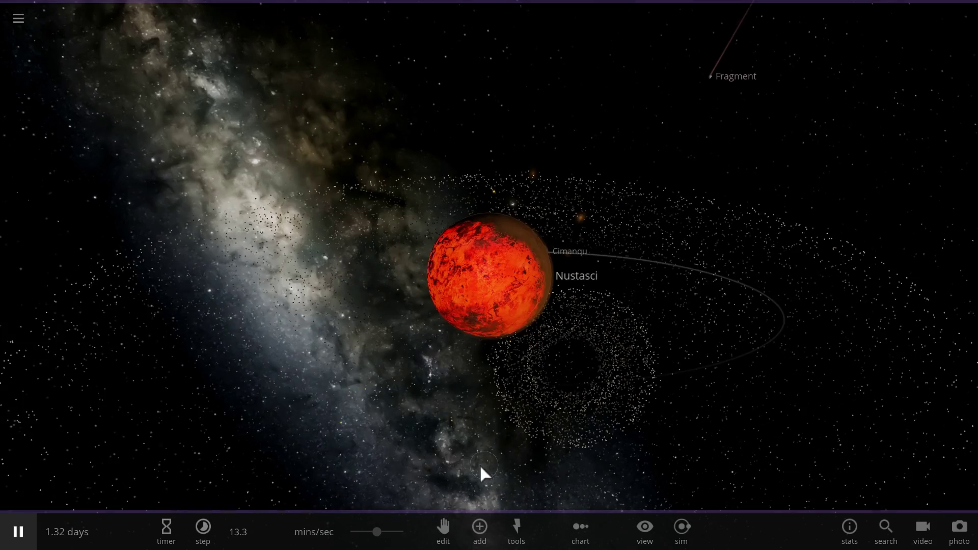
left_click_drag(480, 467, 439, 382)
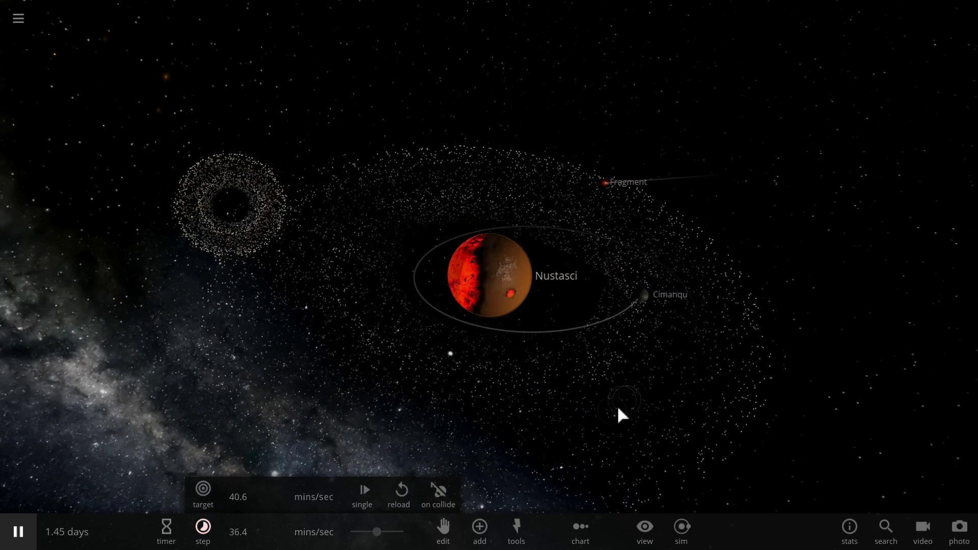
Step: Pause the simulation, rename Nustasci to Pluto and its companion Cimanqu to Charon, and resume running
left_click_drag(618, 415, 633, 341)
scroll(632, 338, "up", 3)
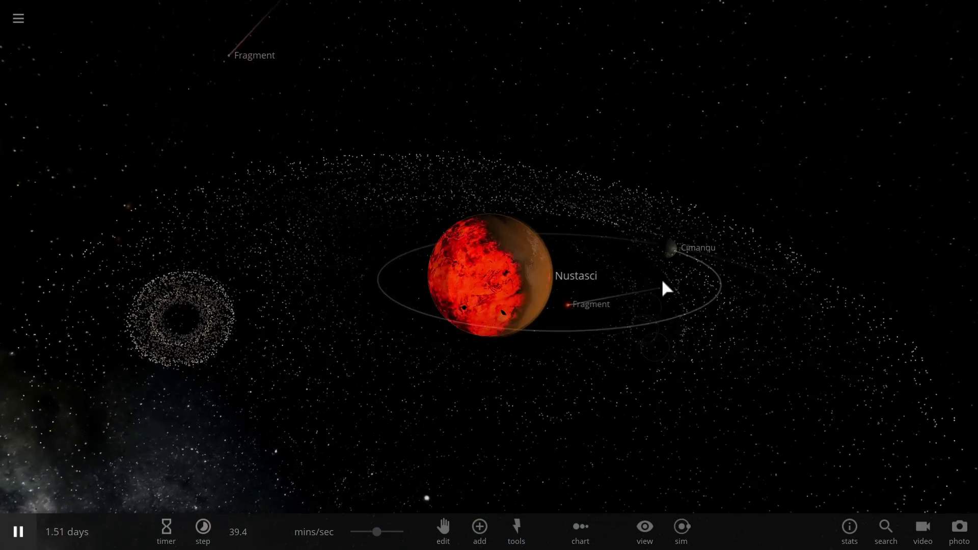
left_click(575, 231)
key("space")
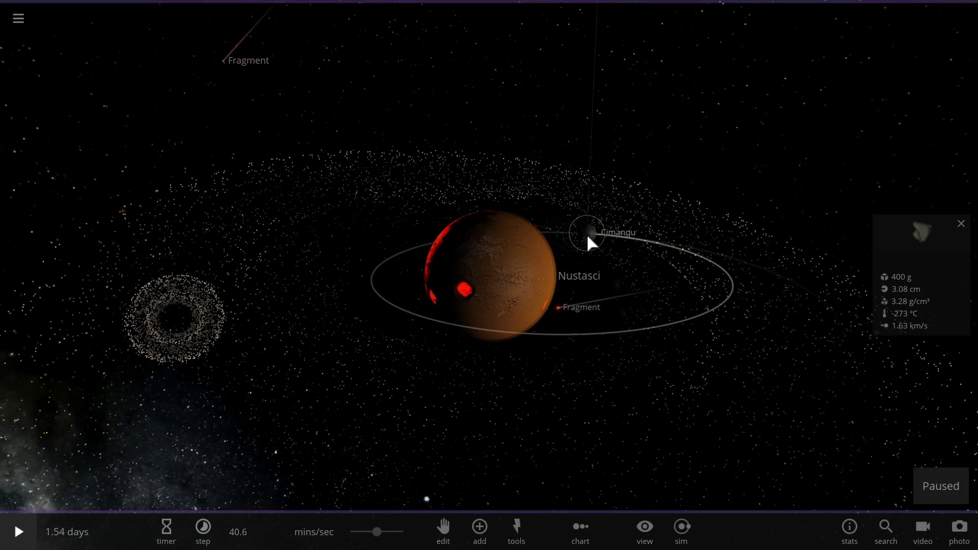
left_click(918, 246)
left_click_drag(647, 253, 592, 242)
left_click(592, 242)
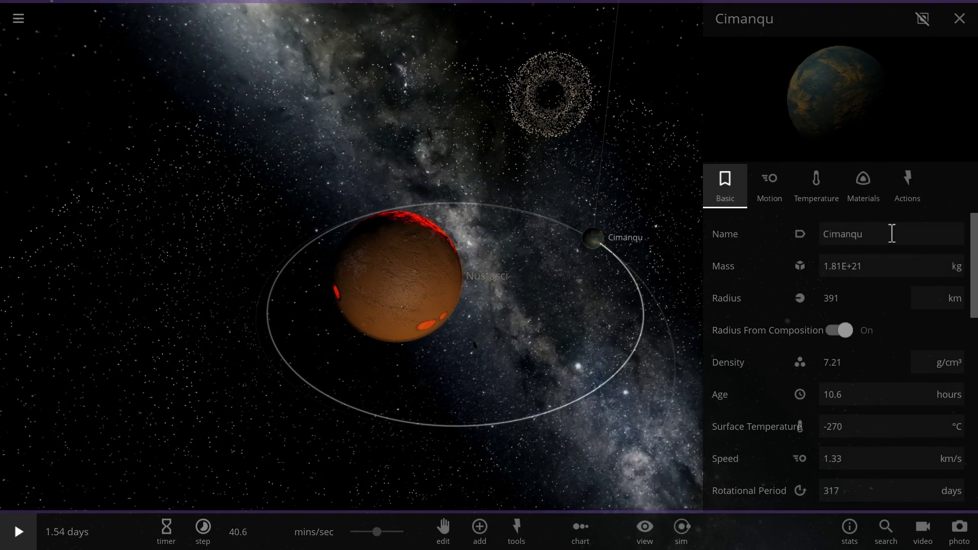
key("space")
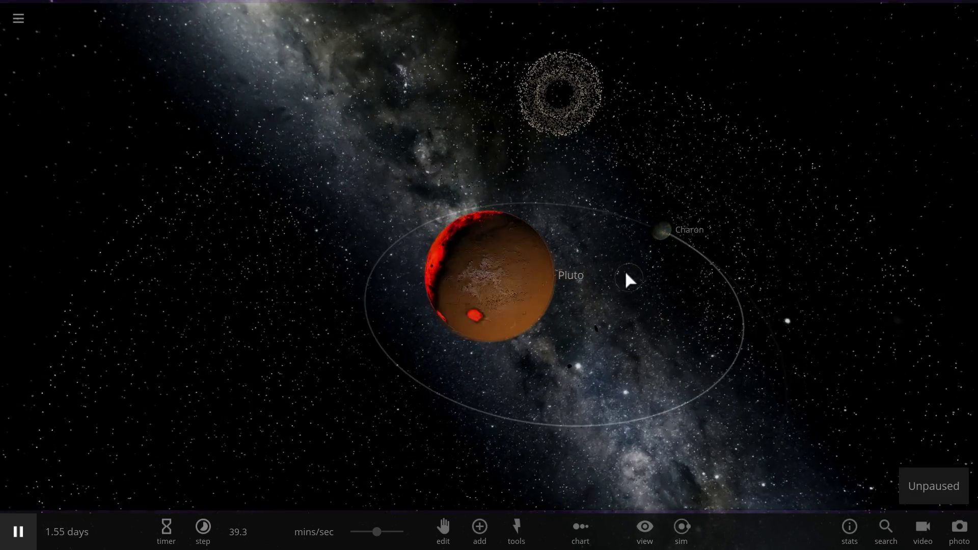
Step: Speed up the simulation in stages to about 2.46 hours/sec while viewing the whole ring system around Pluto
left_click_drag(625, 270, 667, 249)
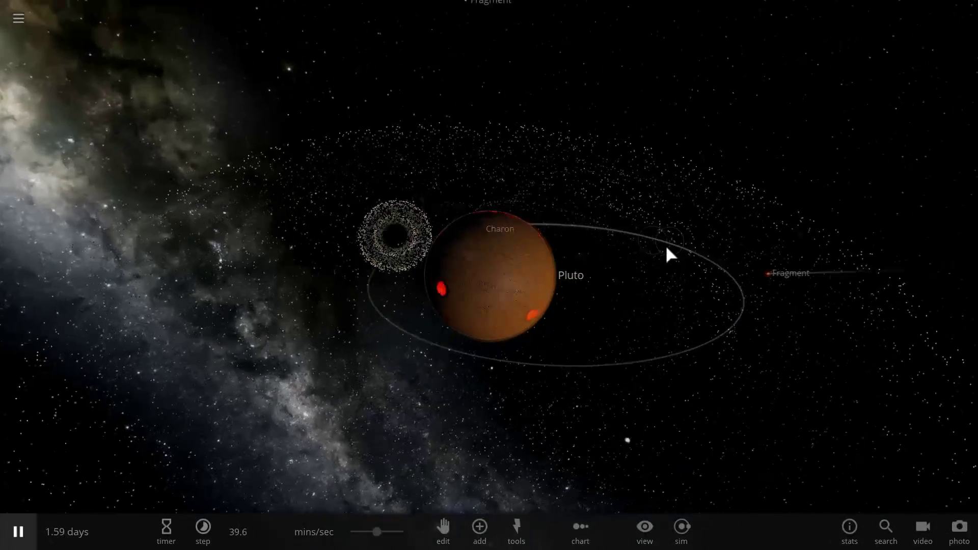
scroll(613, 289, "down", 3)
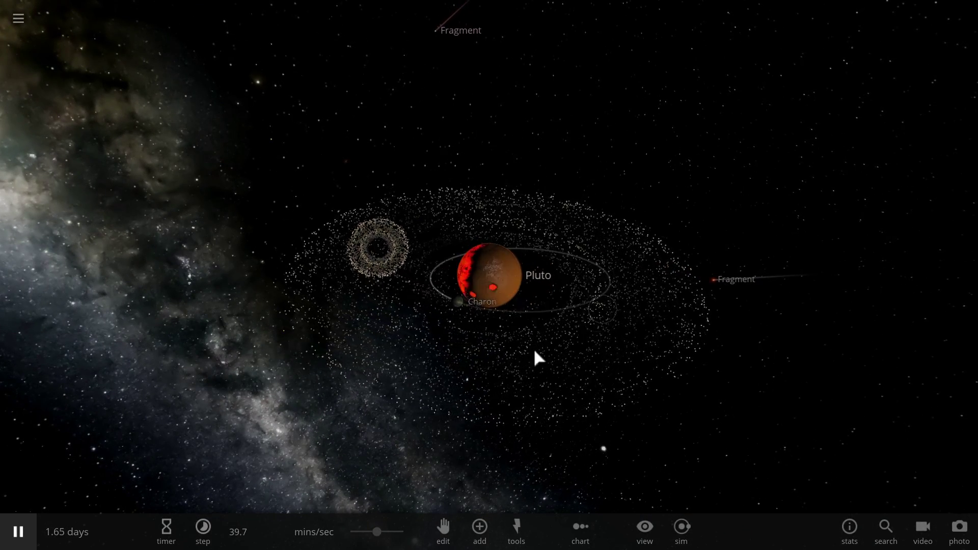
left_click_drag(380, 535, 391, 538)
left_click_drag(468, 412, 479, 345)
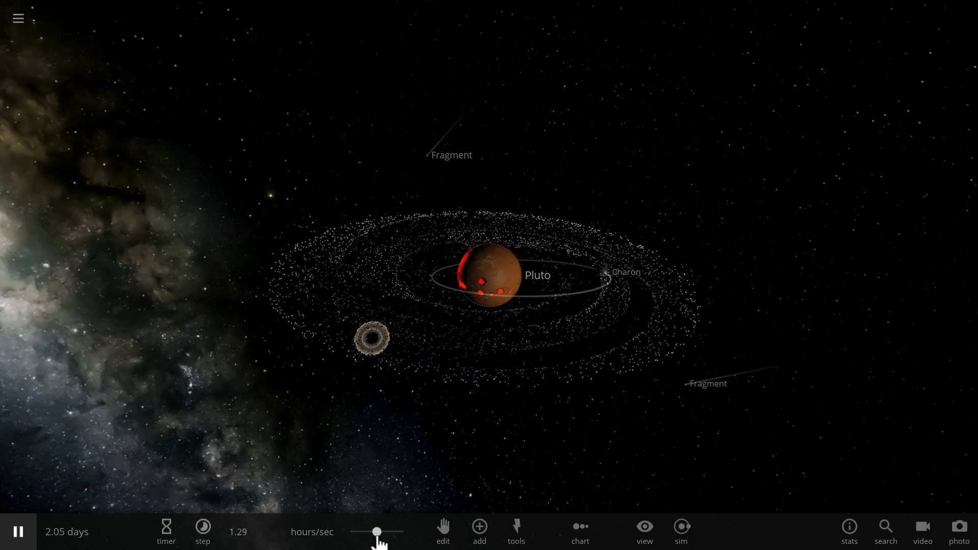
left_click_drag(377, 532, 394, 533)
left_click_drag(494, 372, 587, 350)
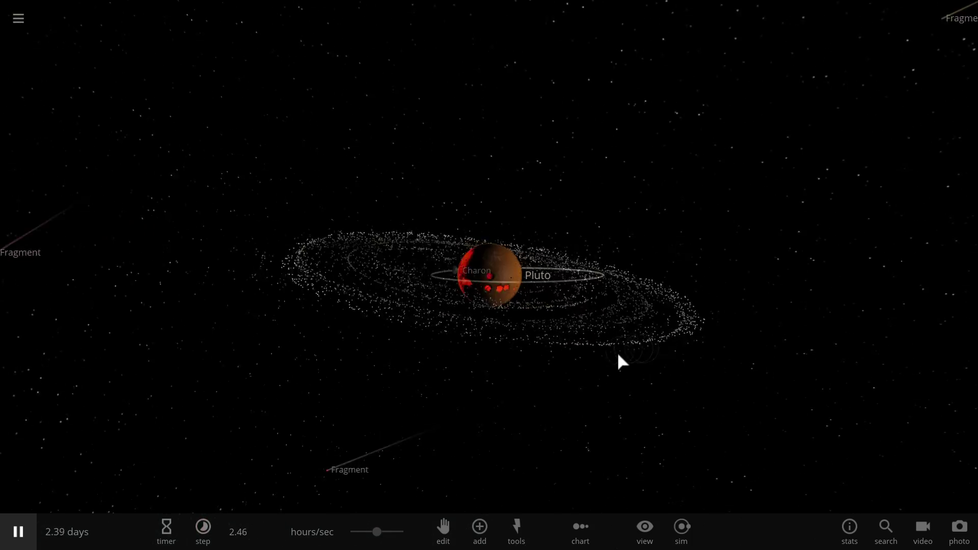
Step: Examine Charon and the particle ring circling Pluto from several distances and angles while adjusting the simulation speed
scroll(614, 358, "up", 3)
left_click_drag(615, 367, 637, 444)
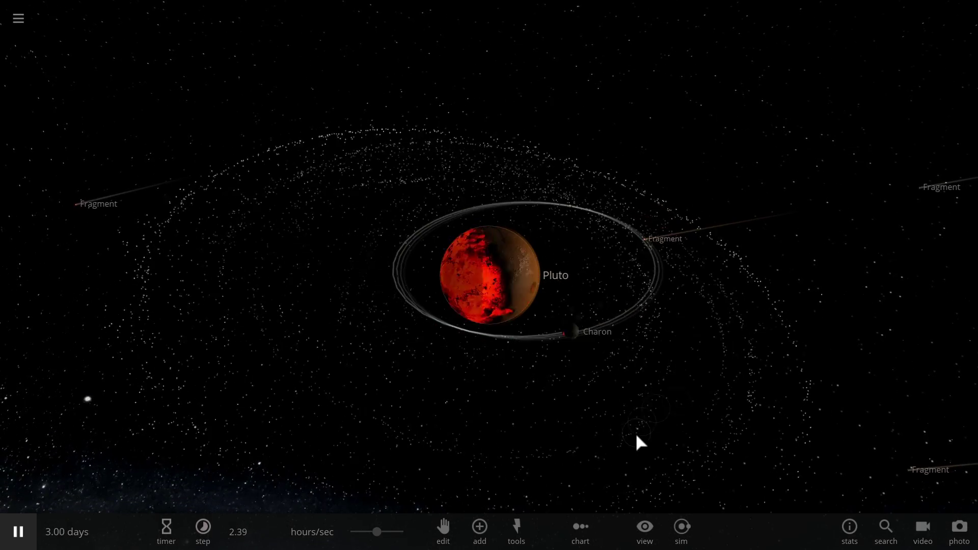
scroll(636, 437, "down", 3)
left_click_drag(631, 430, 701, 393)
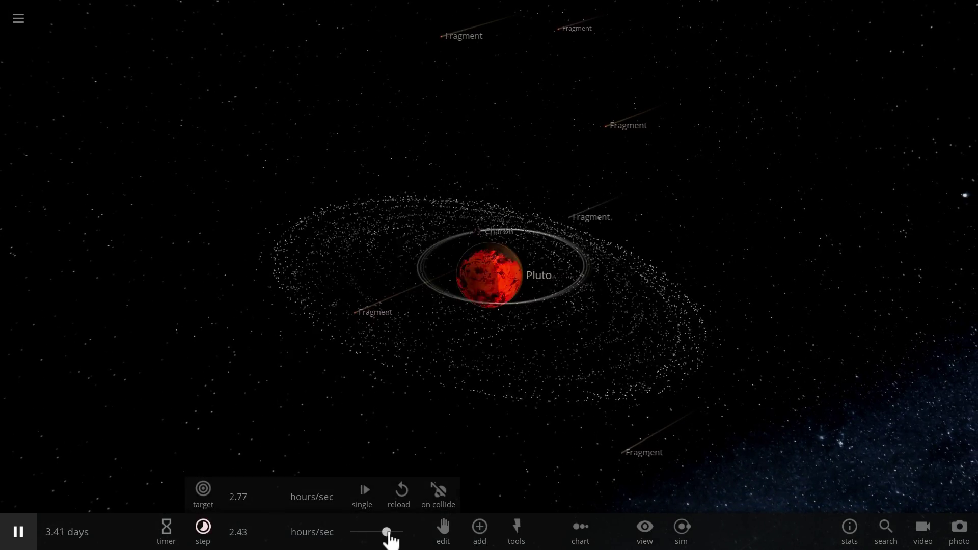
left_click_drag(526, 414, 339, 388)
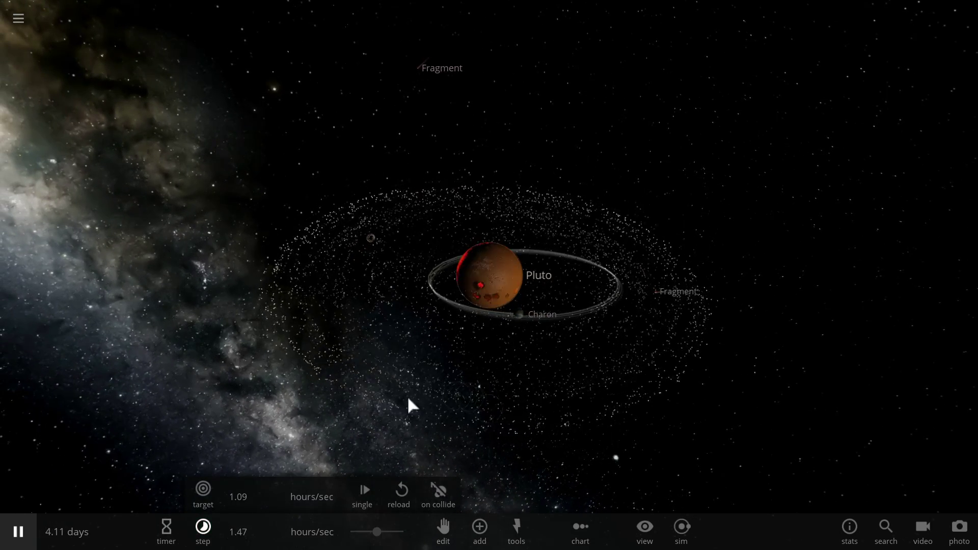
left_click_drag(408, 397, 364, 394)
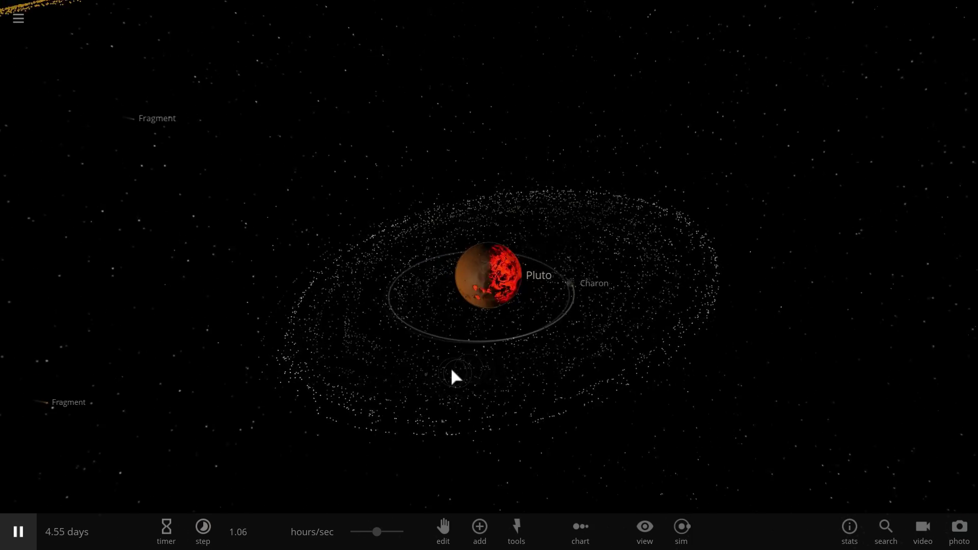
scroll(583, 359, "up", 3)
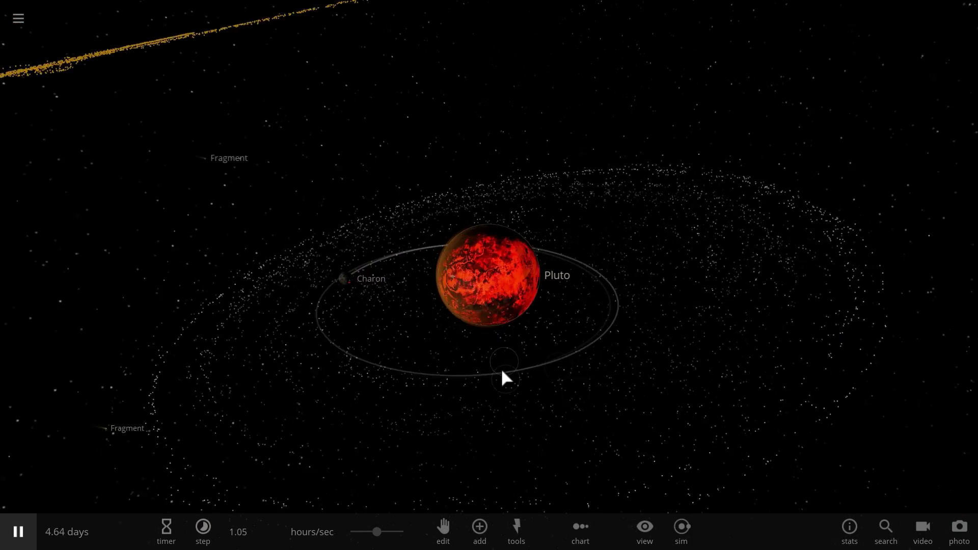
left_click(377, 531)
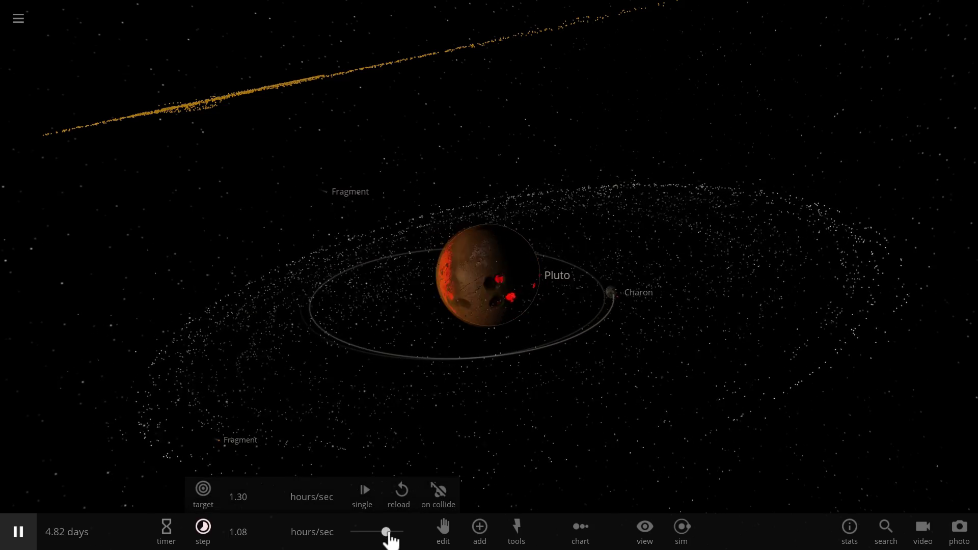
left_click_drag(413, 414, 424, 397)
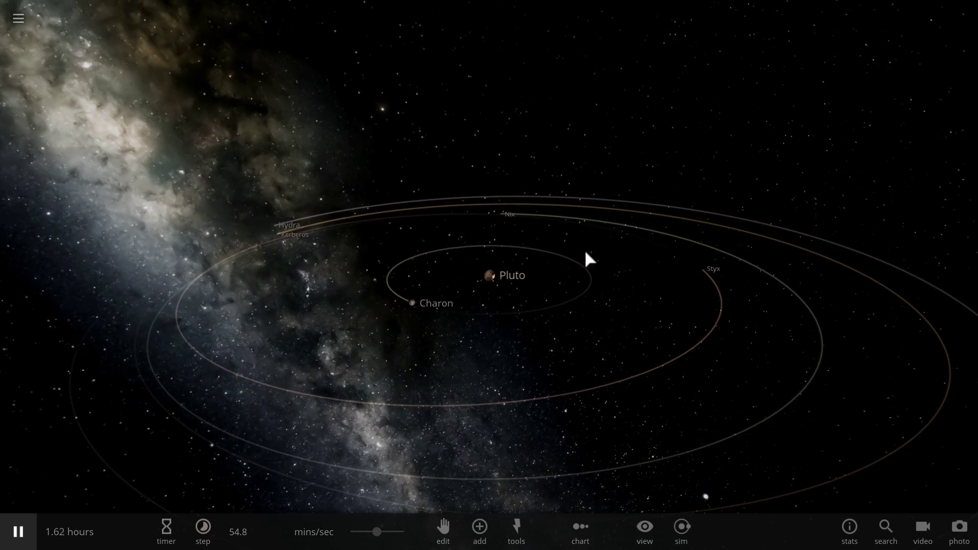
Step: Point out Styx, Nix, Kerberos and Hydra in turn within the real Pluto system
left_click(710, 269)
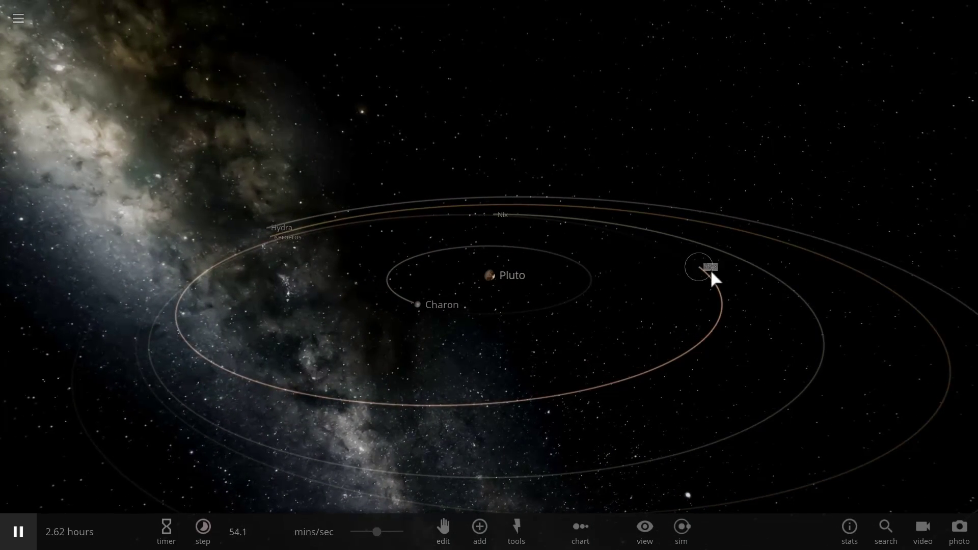
left_click(506, 215)
left_click(264, 228)
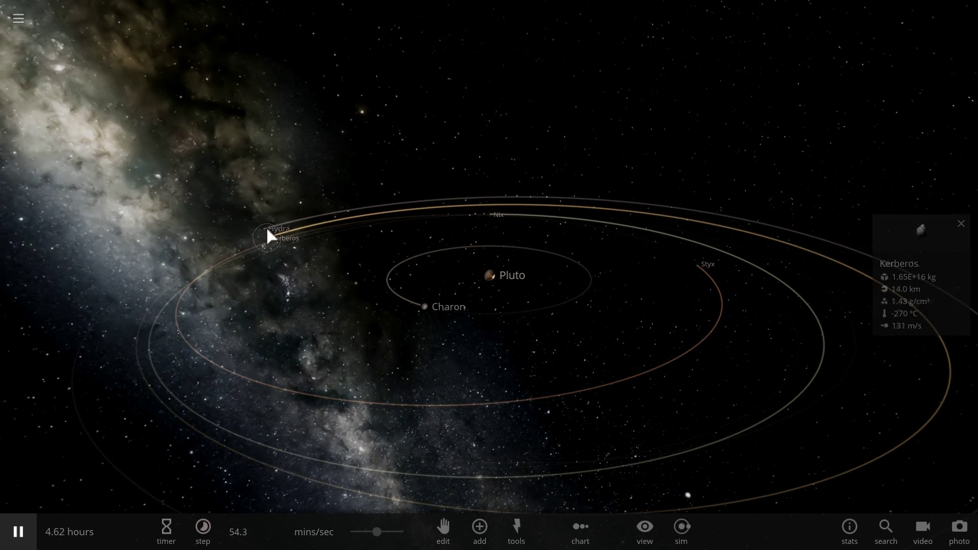
left_click_drag(323, 276, 389, 265)
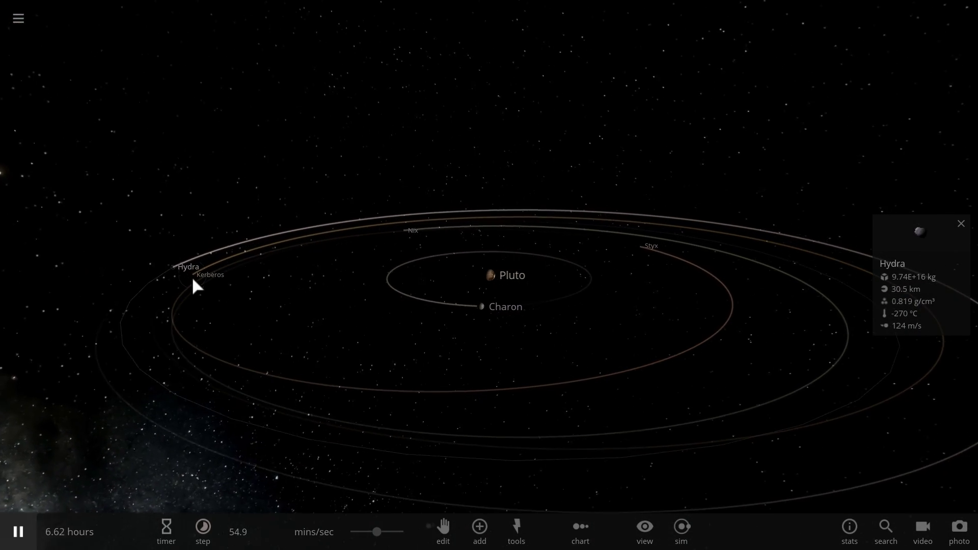
Step: Focus on Hydra, inspect its shape up close, and return to a wide view of the surrounding orbits
double_click(168, 273)
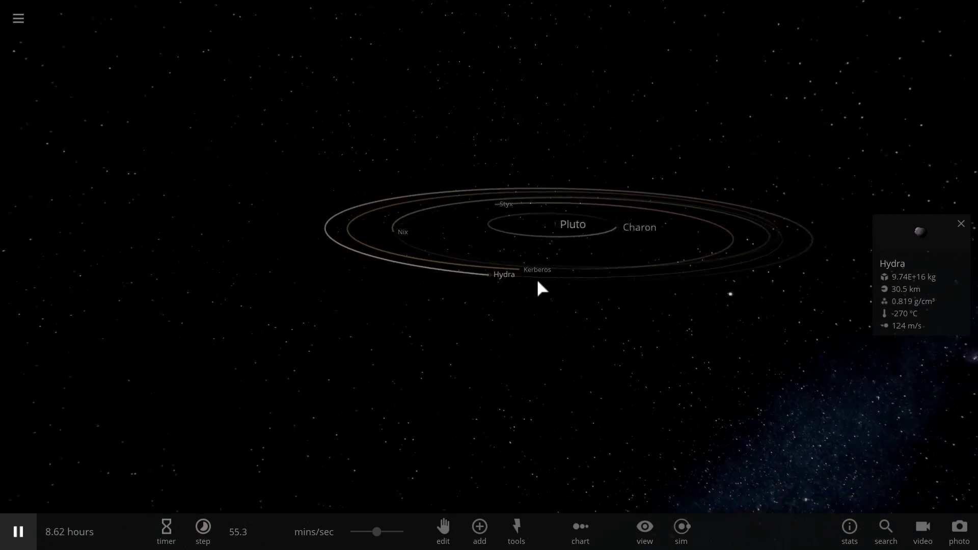
scroll(513, 277, "up", 5)
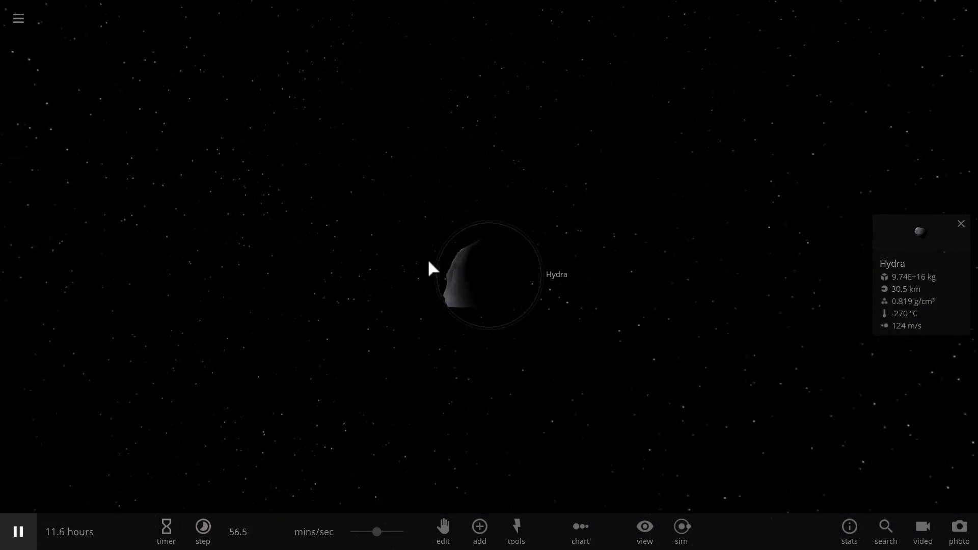
left_click_drag(429, 263, 334, 275)
left_click_drag(255, 264, 221, 260)
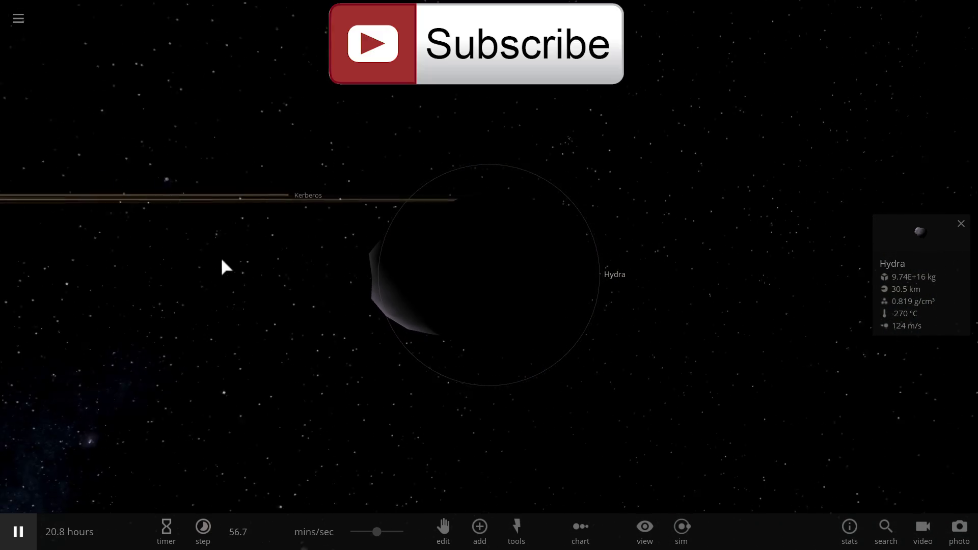
scroll(482, 296, "down", 10)
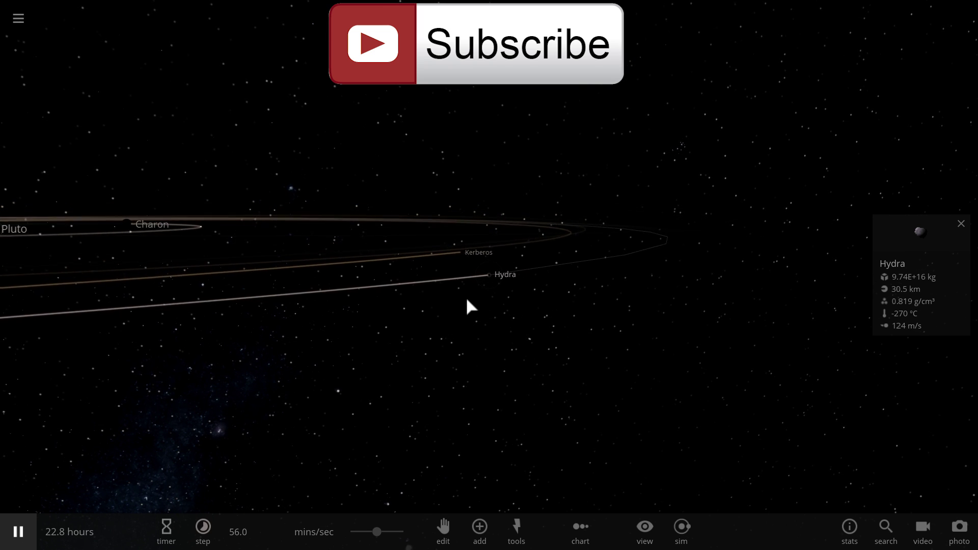